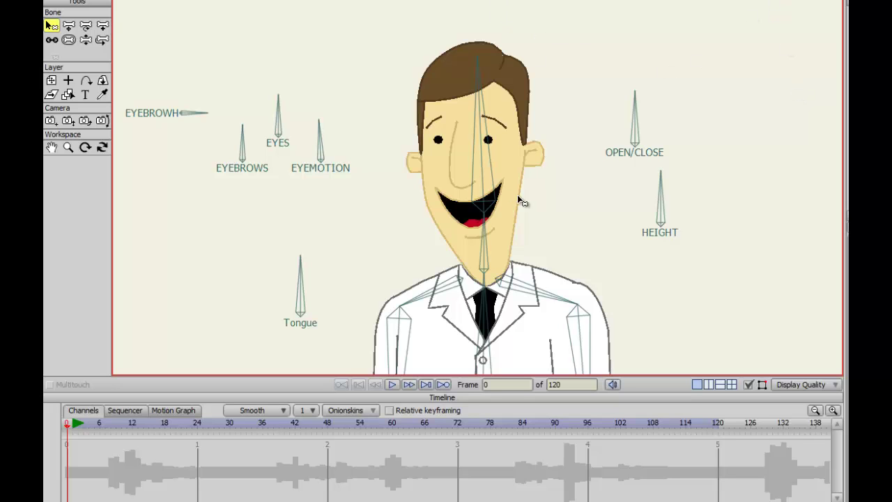
Step: Test the OPEN/CLOSE, HEIGHT and Tongue control bones on the character's face at frame 0
key("t")
scroll(587, 180, "down", 3)
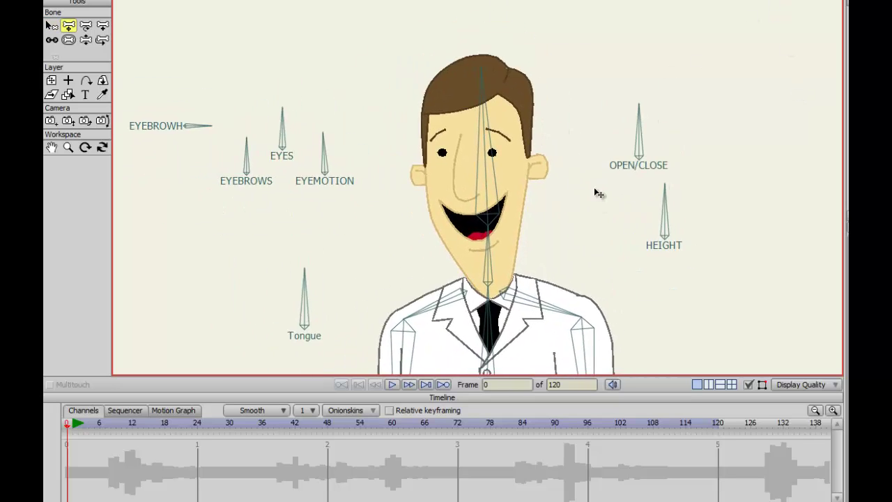
scroll(599, 182, "up", 2)
scroll(600, 171, "down", 1)
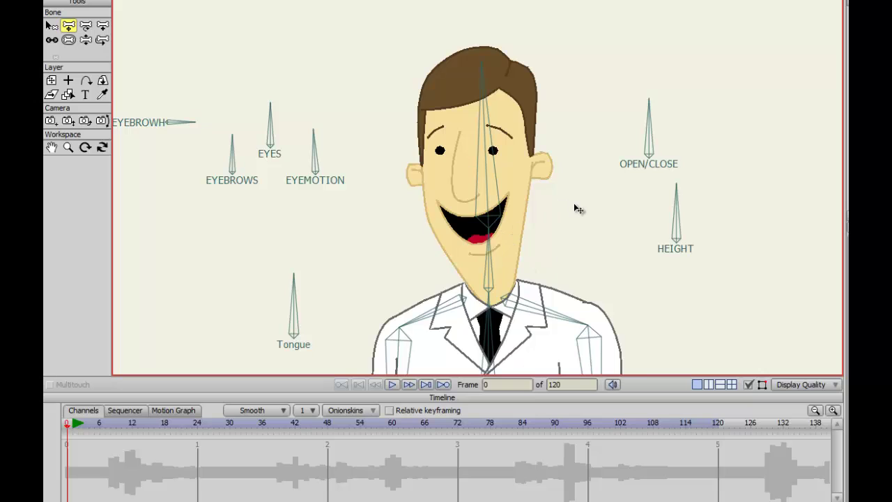
scroll(581, 204, "down", 1)
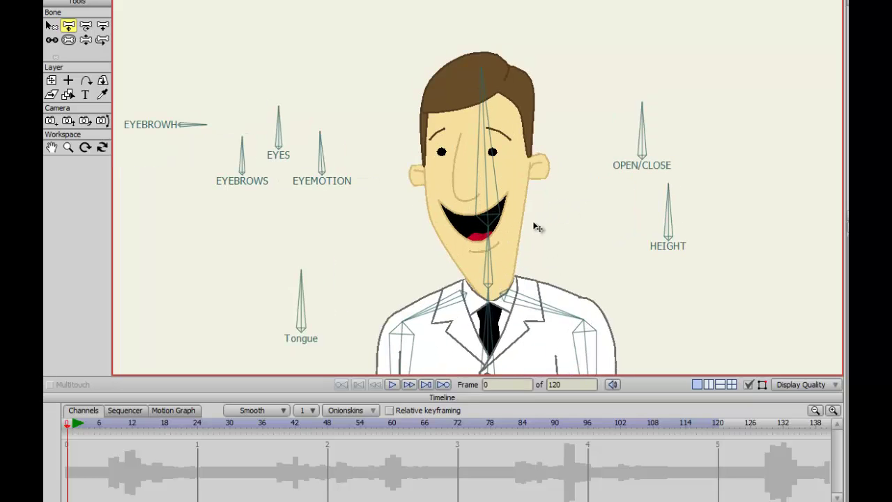
key("z")
mouse_move(657, 140)
left_mouse_down()
mouse_move(676, 138)
mouse_move(640, 126)
left_mouse_up()
left_click_drag(690, 227, 669, 217)
left_click_drag(311, 297, 325, 277)
key("t")
scroll(384, 263, "down", 3)
scroll(386, 261, "up", 1)
scroll(600, 177, "up", 2)
scroll(607, 178, "down", 3)
scroll(605, 181, "up", 1)
scroll(602, 178, "up", 1)
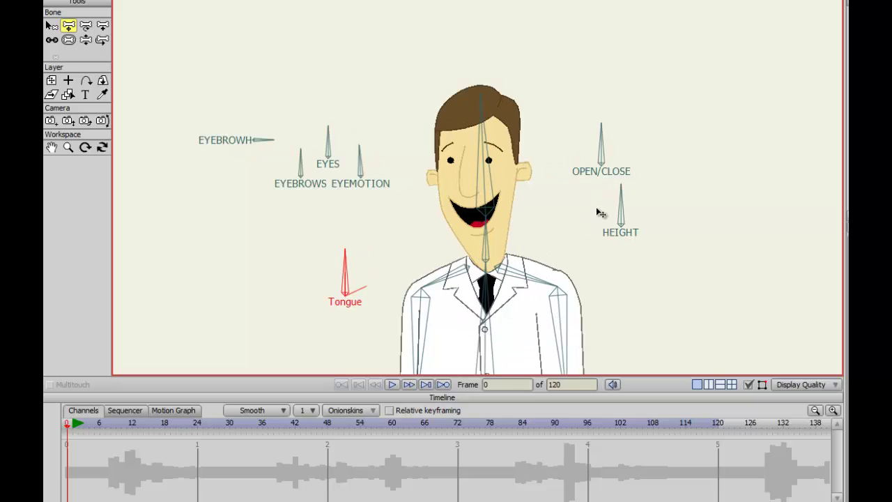
Step: Undo the recent bone edits until the missing WIDTH control bone is restored beside HEIGHT
key("ctrl+z")
key("ctrl+z")
key("ctrl+z")
key("ctrl+z")
scroll(596, 233, "down", 2)
scroll(580, 255, "up", 1)
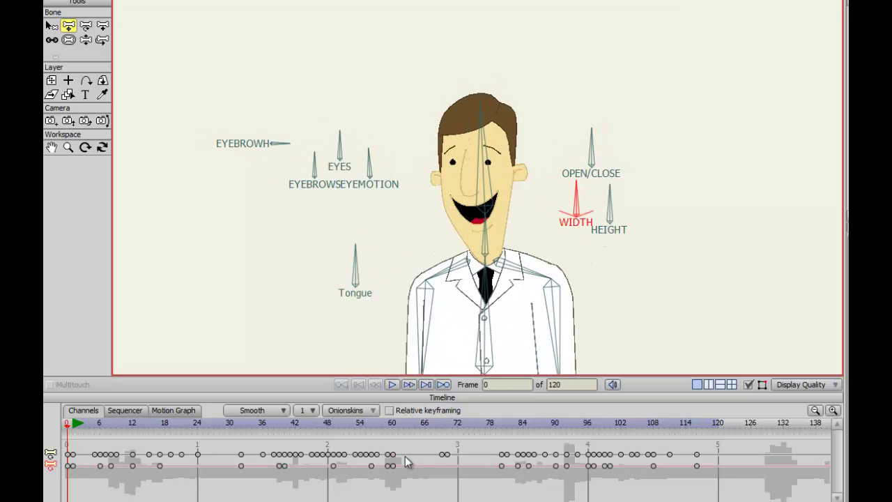
Step: Clear all existing animation from the entire document
key("b")
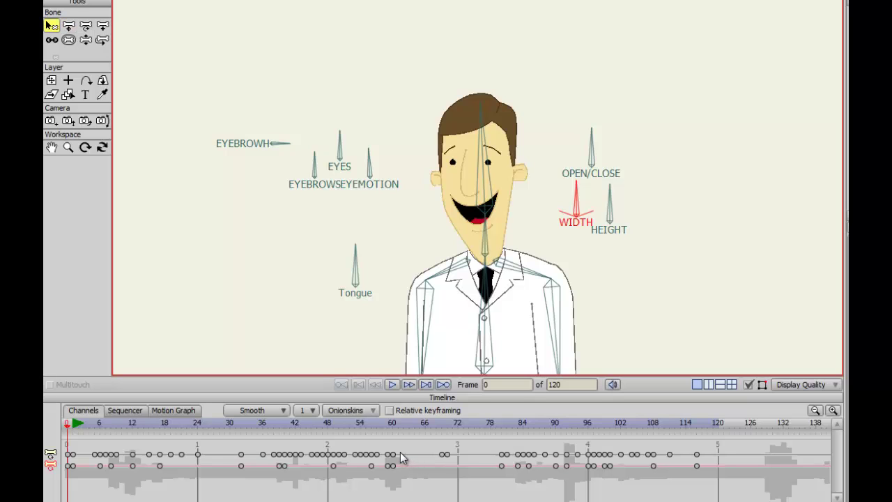
key("alt+d")
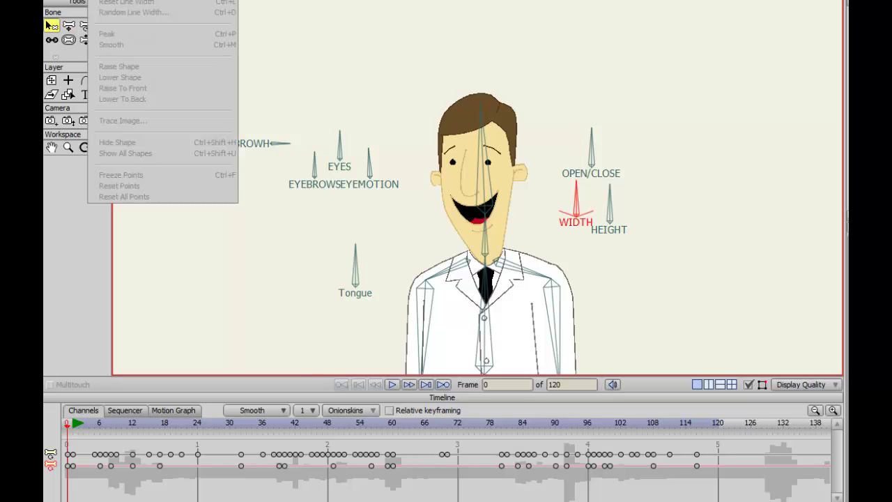
mouse_move(74, 0)
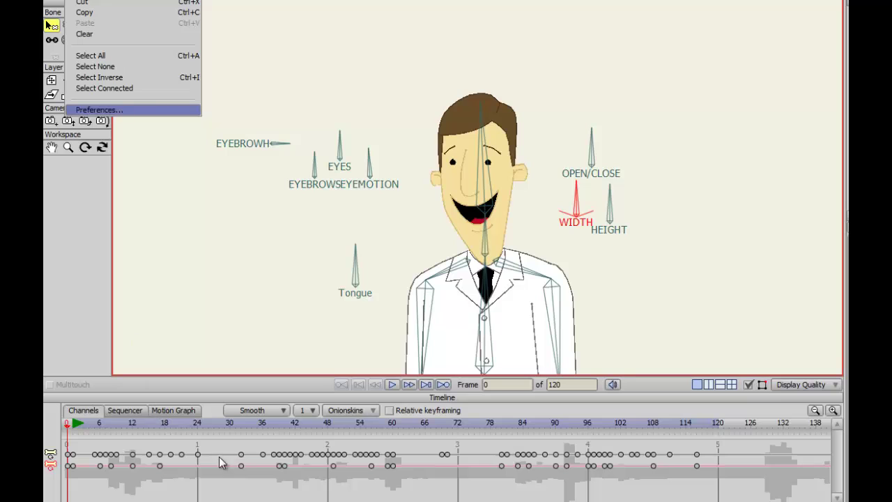
mouse_move(171, 0)
mouse_move(209, 77)
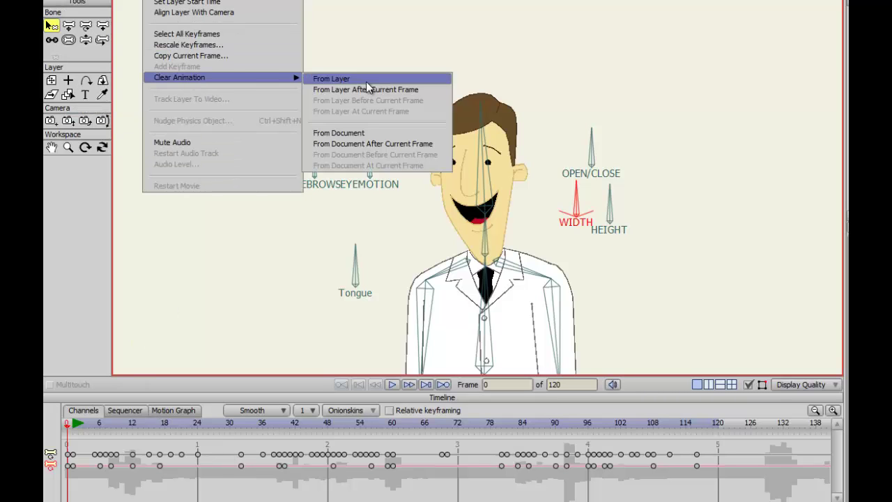
left_click(365, 130)
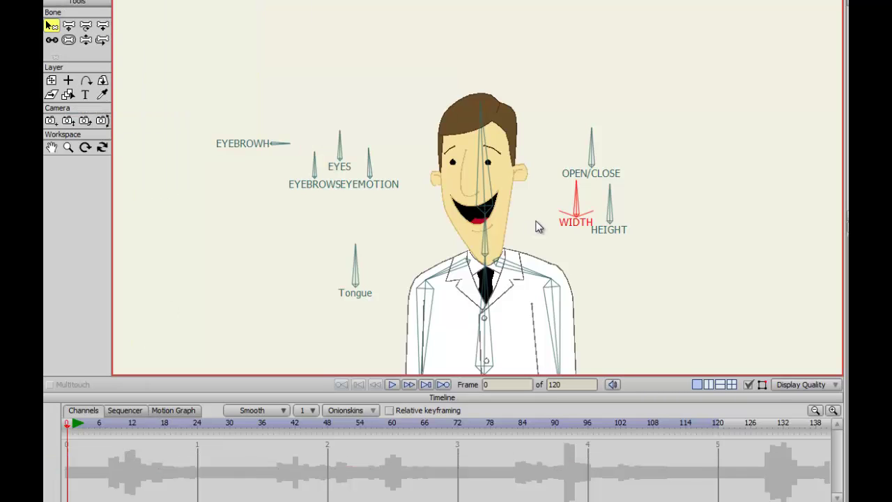
Step: Test the Tongue, OPEN/CLOSE and HEIGHT control bones by rotating them at frame 0
key("b")
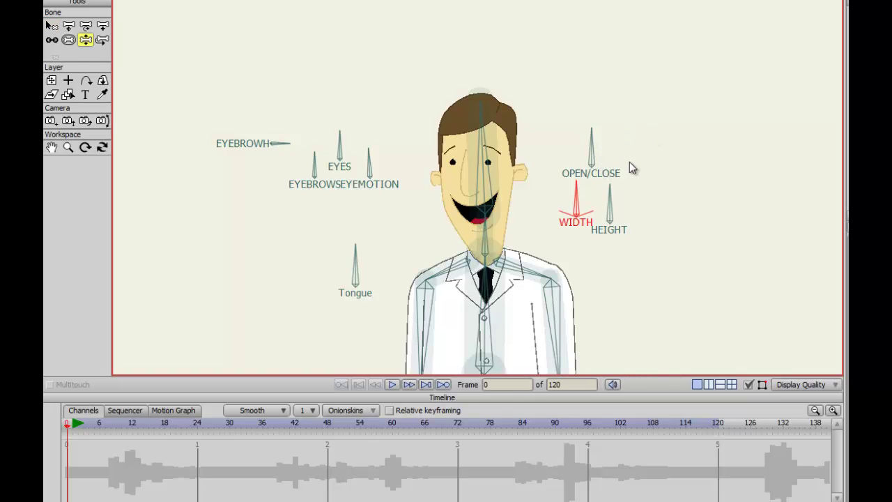
scroll(602, 146, "up", 4)
scroll(615, 151, "down", 3)
left_click_drag(602, 197, 596, 180)
scroll(591, 149, "up", 1)
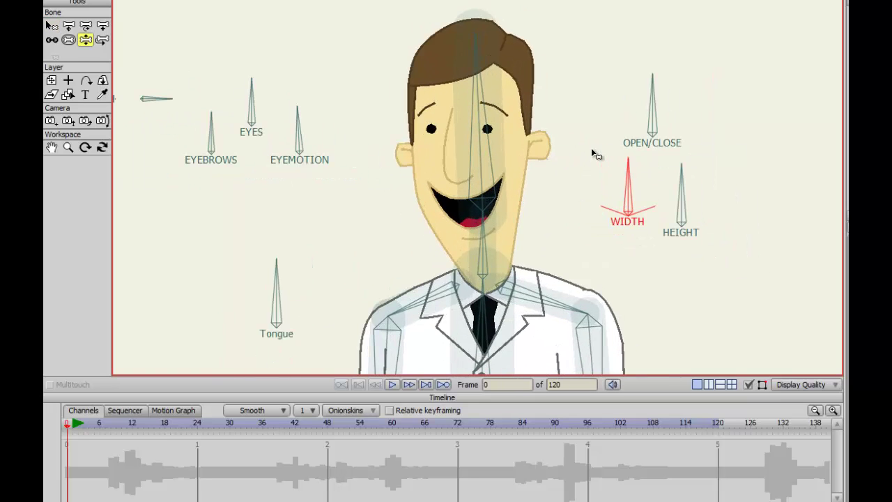
left_click_drag(277, 296, 272, 257)
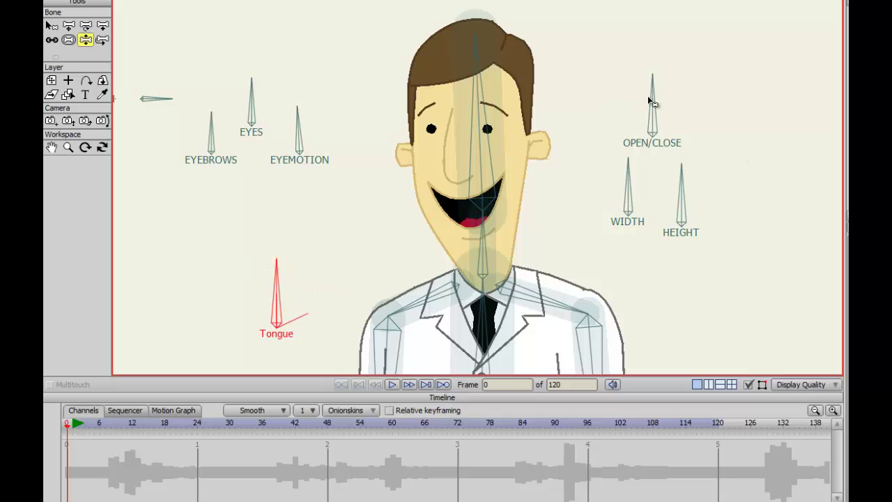
left_click_drag(653, 103, 690, 120)
left_click_drag(627, 188, 743, 203)
scroll(670, 199, "down", 3)
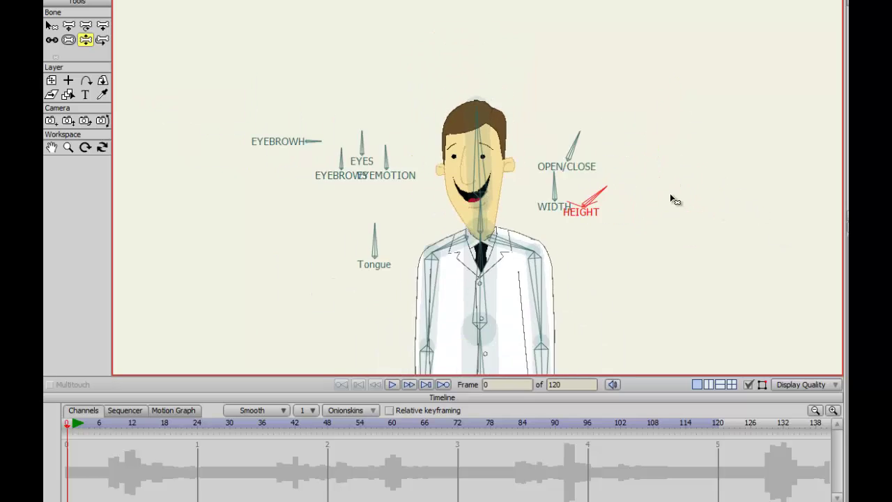
key("t")
scroll(660, 171, "up", 4)
scroll(661, 171, "down", 3)
scroll(655, 171, "up", 2)
scroll(597, 198, "up", 2)
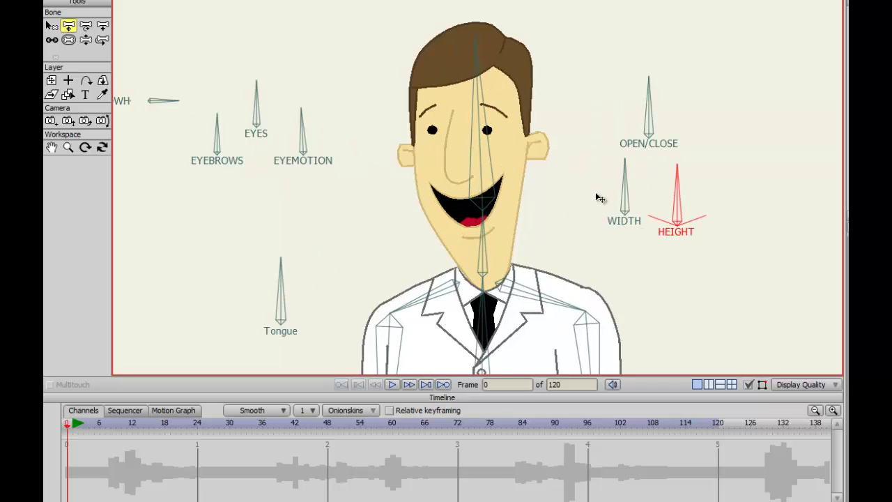
mouse_move(593, 202)
left_mouse_down()
mouse_move(583, 174)
mouse_move(583, 202)
left_mouse_up()
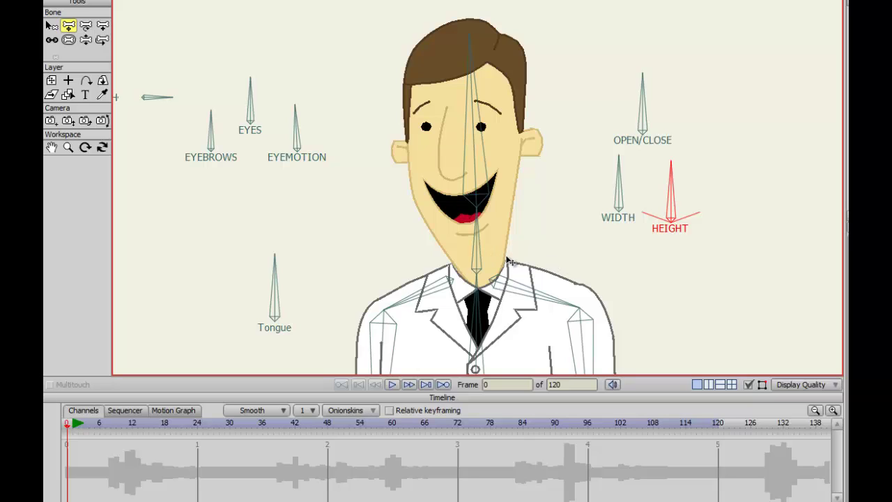
Step: Play the timeline through to hear the audio track, then return to frame 0
left_click(392, 385)
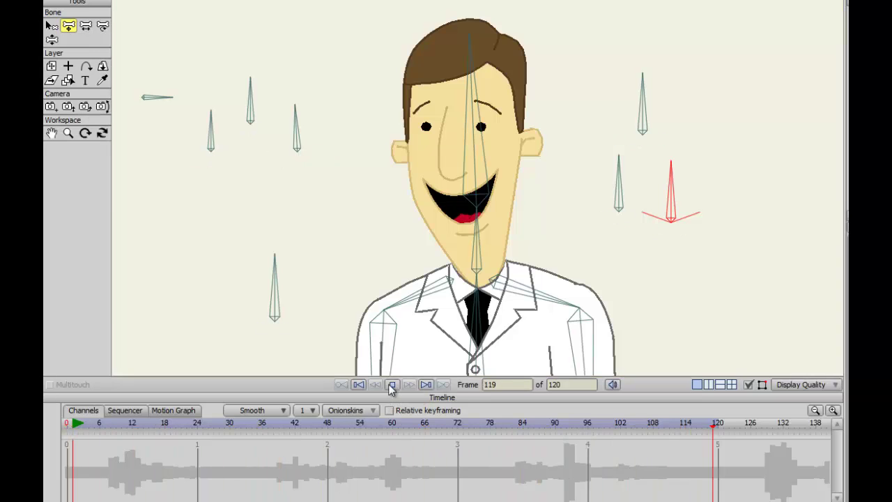
left_click(392, 385)
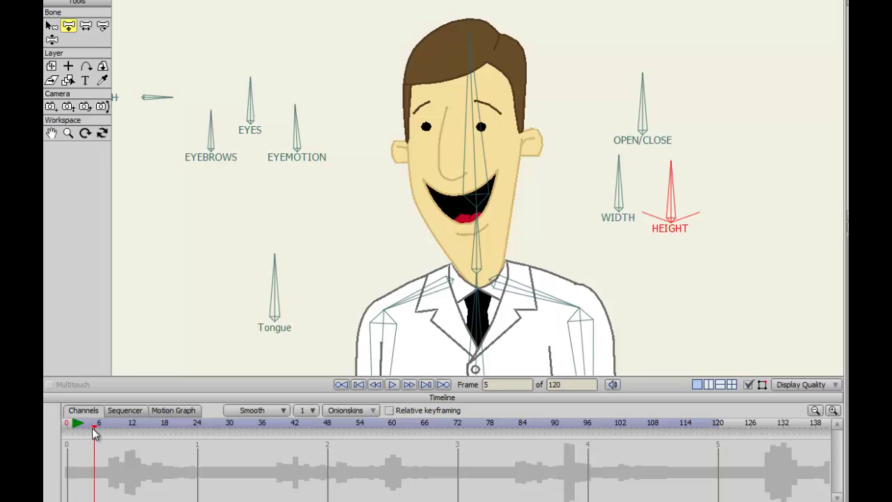
left_click_drag(94, 433, 64, 436)
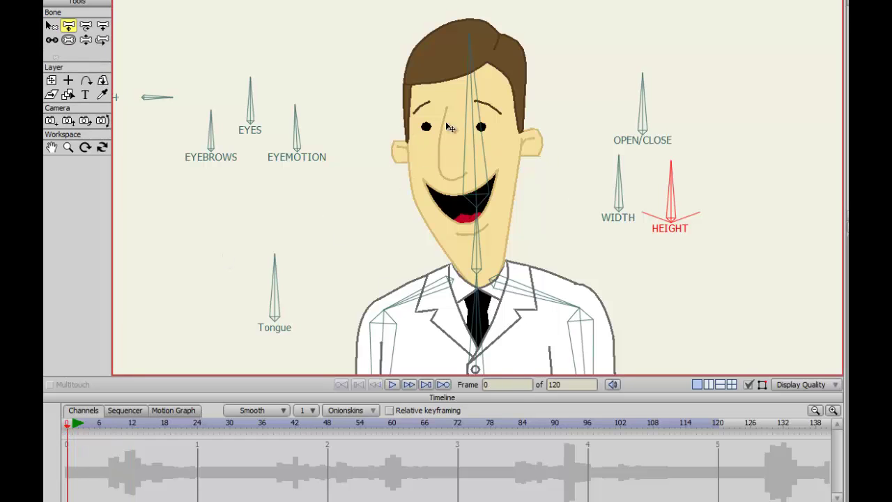
Step: Select the OPEN/CLOSE bone and set a keyframe for it at frame 1
scroll(412, 223, "up", 1)
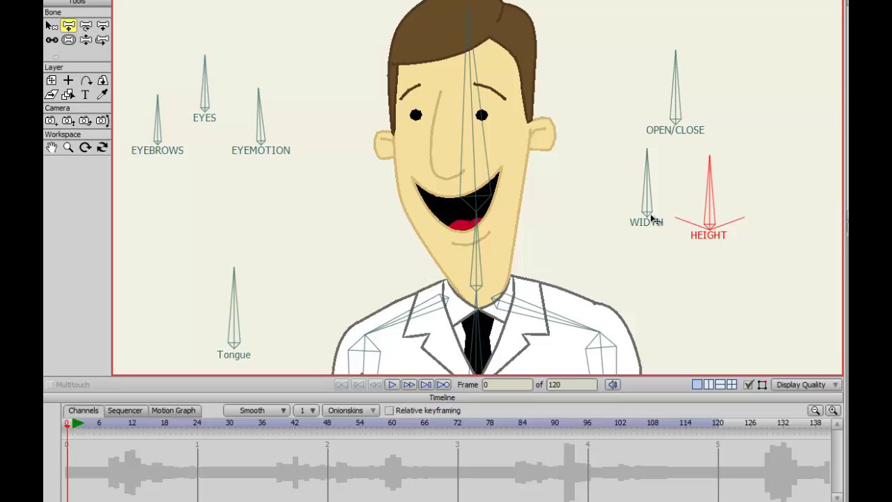
key("b")
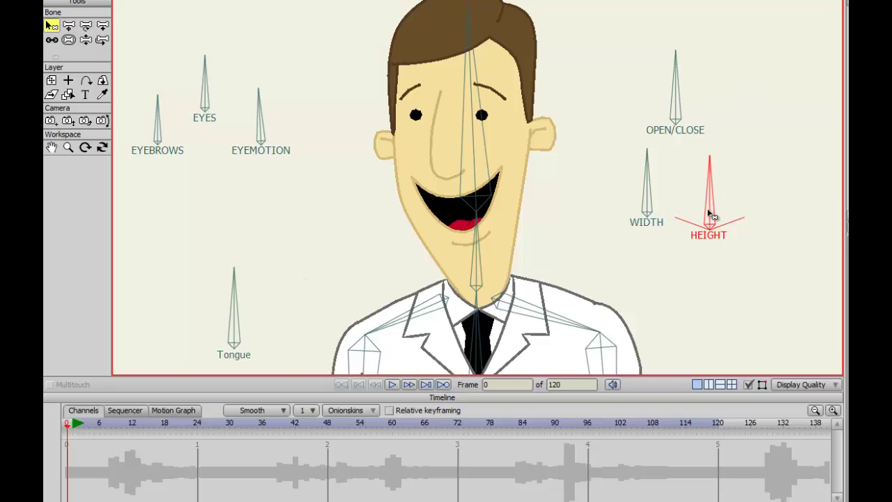
left_click(678, 99)
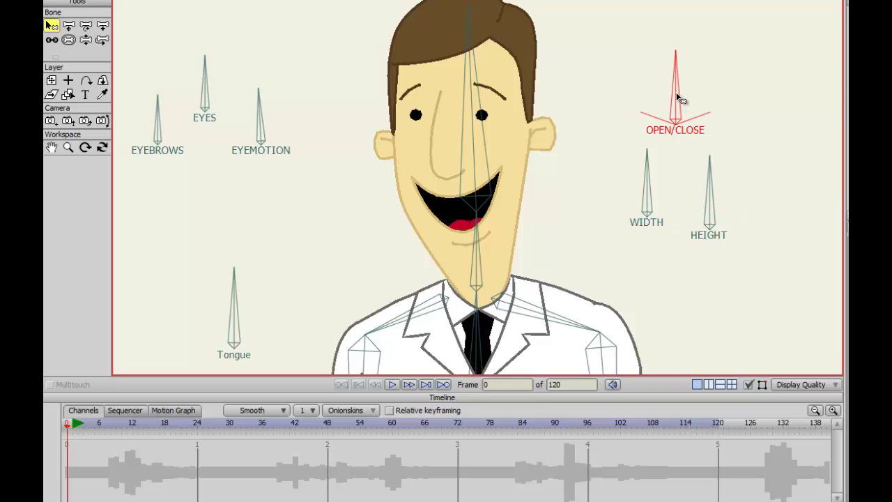
key("ctrl+Right")
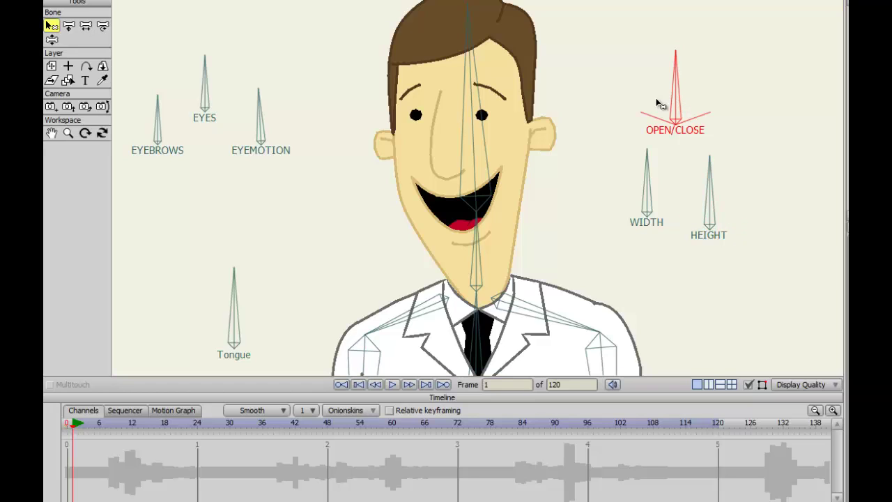
key("z")
left_click(674, 99)
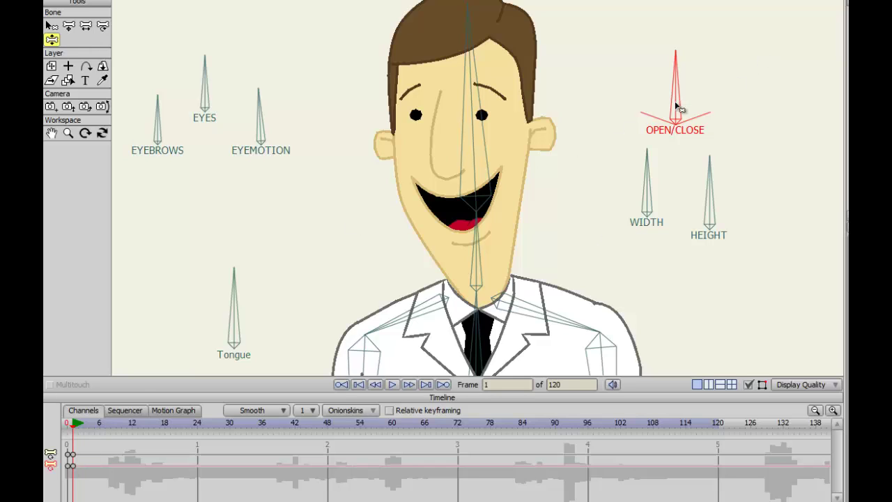
Step: Rotate the OPEN/CLOSE bone clockwise at frame 6, just before the first sound, to close the mouth
key("Right")
key("Right")
key("Right")
key("Right")
key("Right")
key("Right")
key("Left")
key("ctrl+Right")
key("ctrl+Left")
key("ctrl+Right")
key("ctrl+Left")
left_click_drag(673, 104, 793, 215)
Step: Rotate the OPEN/CLOSE bone at frame 1 to start with the mouth closed, and return to frame 6
key("ctrl+Left")
key("ctrl+Left")
key("ctrl+Left")
key("ctrl+Left")
left_click_drag(676, 108, 765, 175)
key("ctrl+Right")
key("ctrl+Right")
key("ctrl+Right")
key("ctrl+Right")
key("ctrl+Right")
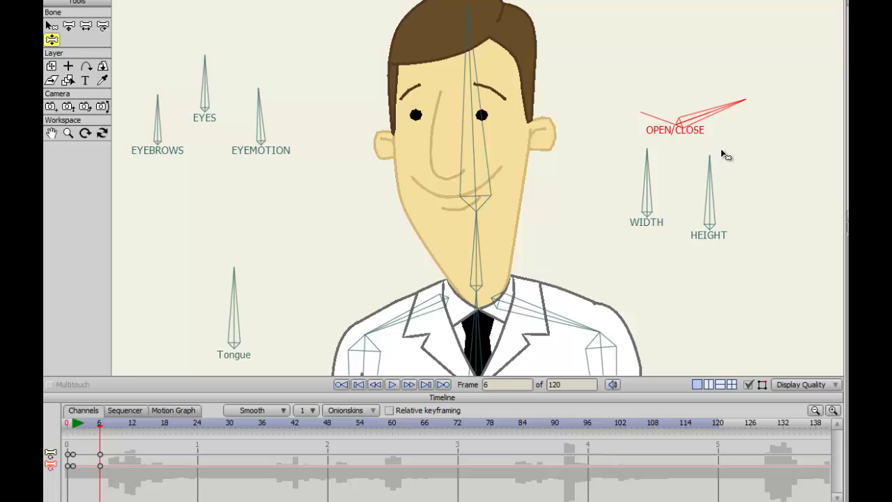
Step: Rotate the OPEN/CLOSE bone back toward upright at frame 9 to open the mouth on the first sound
key("ctrl+Right")
key("ctrl+Right")
key("ctrl+Right")
key("ctrl+Right")
key("ctrl+Left")
left_click_drag(718, 120, 686, 88)
Step: Scrub the audio around frame 9 and fine-tune the OPEN/CLOSE bone's rotation for the open mouth
key("ctrl+Left")
key("ctrl+Left")
key("ctrl+Left")
key("ctrl+Left")
key("ctrl+Right")
key("ctrl+Right")
key("ctrl+Right")
key("ctrl+Right")
key("ctrl+Left")
left_click_drag(701, 100, 704, 99)
key("ctrl+Right")
key("ctrl+Right")
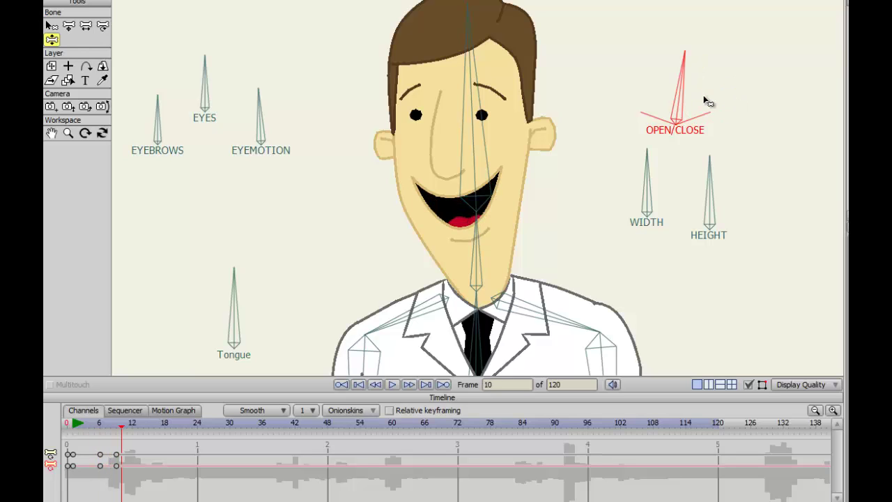
Step: Step through frames 6 to 9 to examine how the mouth opens against the audio
key("ctrl+Left")
key("Left")
key("Left")
key("Left")
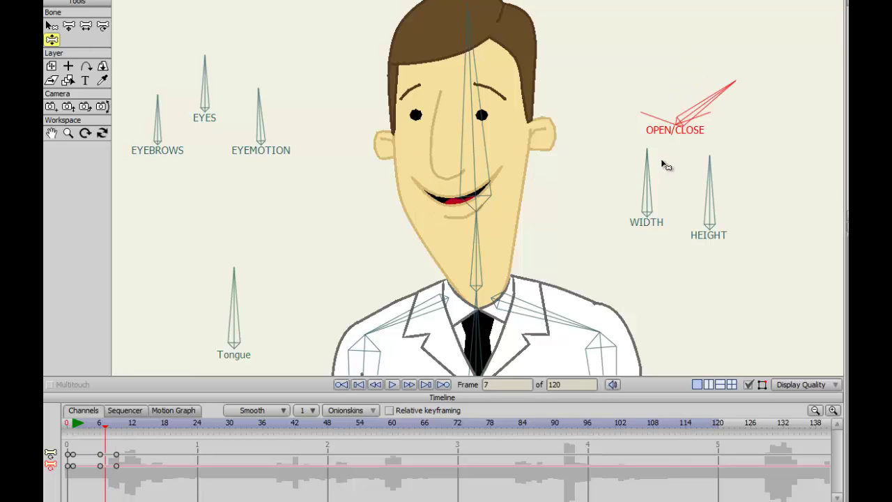
key("Right")
key("Right")
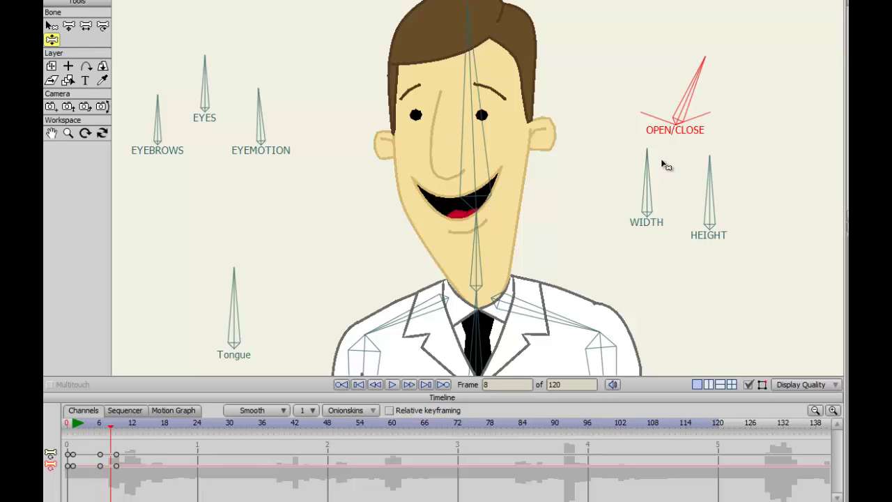
key("Left")
key("Left")
key("ctrl+Right")
key("ctrl+Right")
key("ctrl+Right")
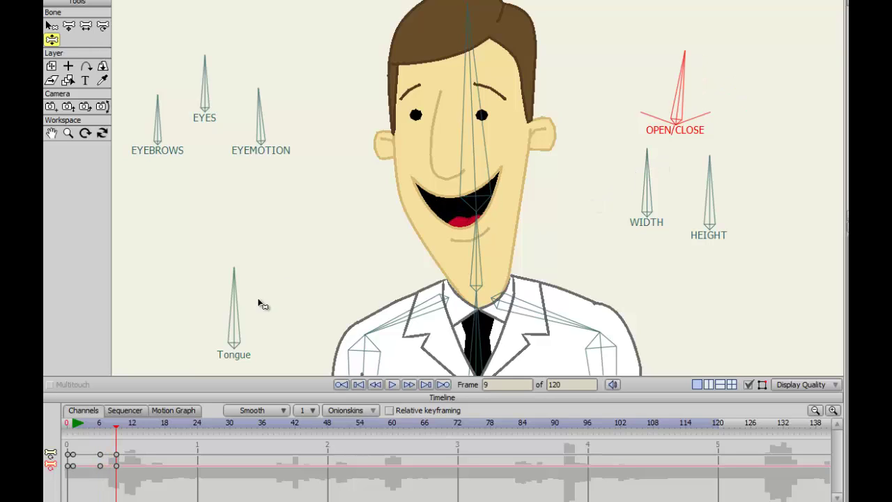
key("Left")
key("Left")
key("Left")
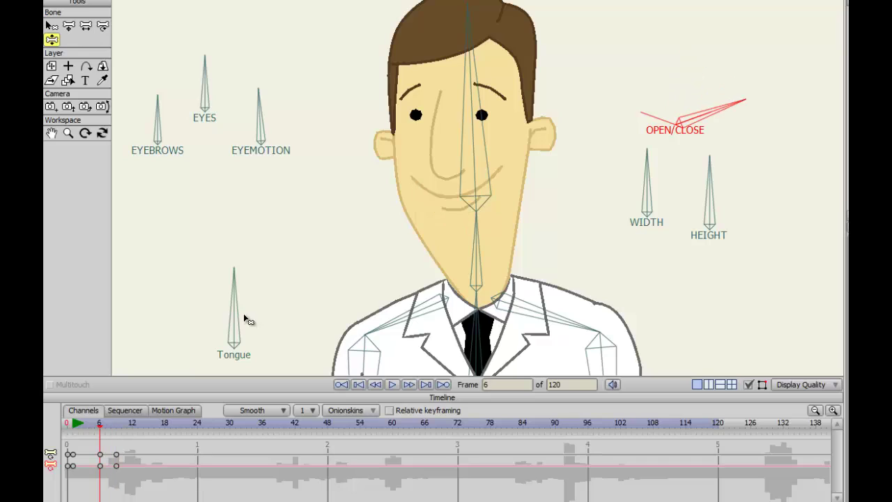
key("Right")
key("Right")
key("Right")
key("Left")
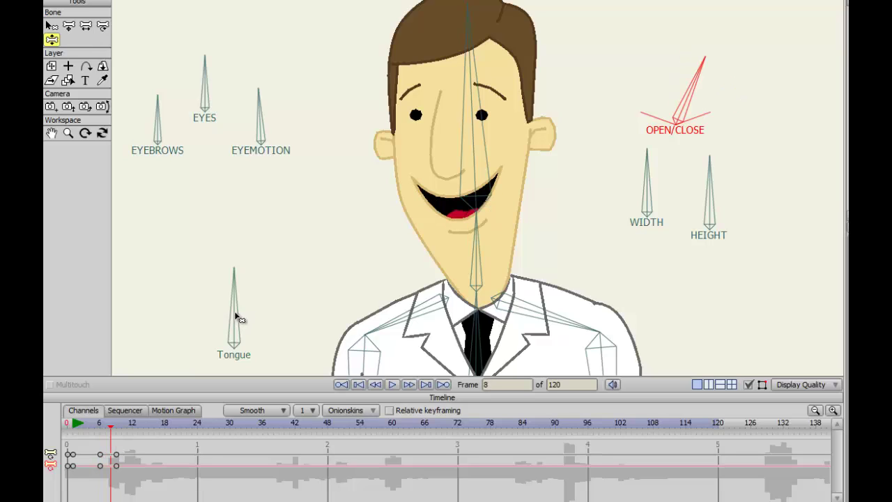
Step: Keyframe the Tongue bone at frame 8 and rotate it clockwise at frame 10 to raise the tongue
left_click(236, 317)
key("Right")
key("Right")
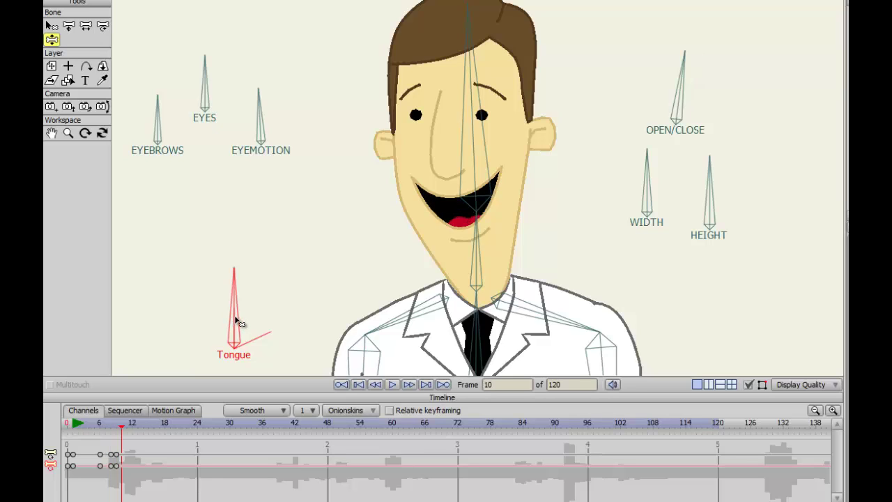
key("Left")
key("Right")
left_click_drag(235, 322, 284, 313)
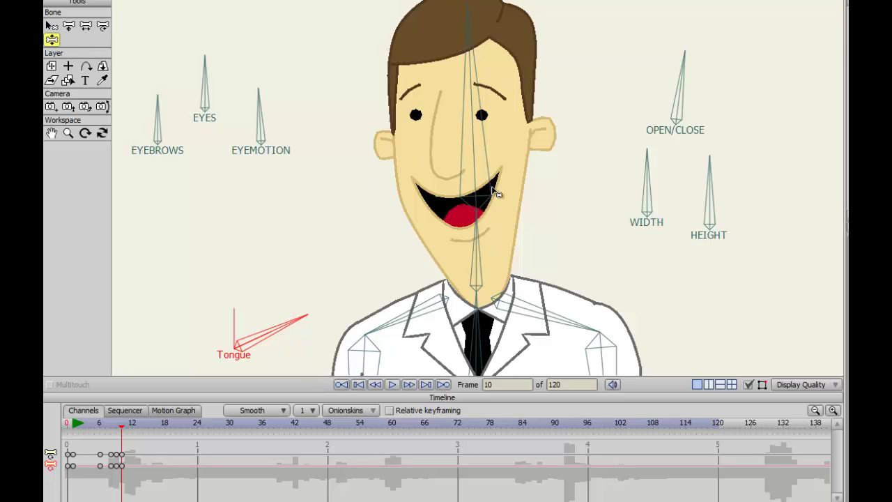
Step: Step back and forth through frames 7 to 10 to check the tongue movement
key("Left")
key("Left")
key("Left")
key("Left")
key("Left")
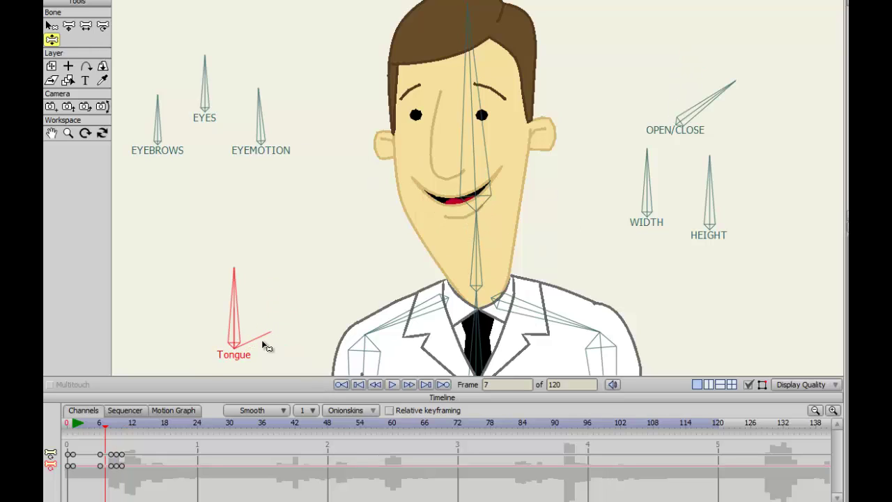
key("Right")
key("Right")
key("Right")
key("Right")
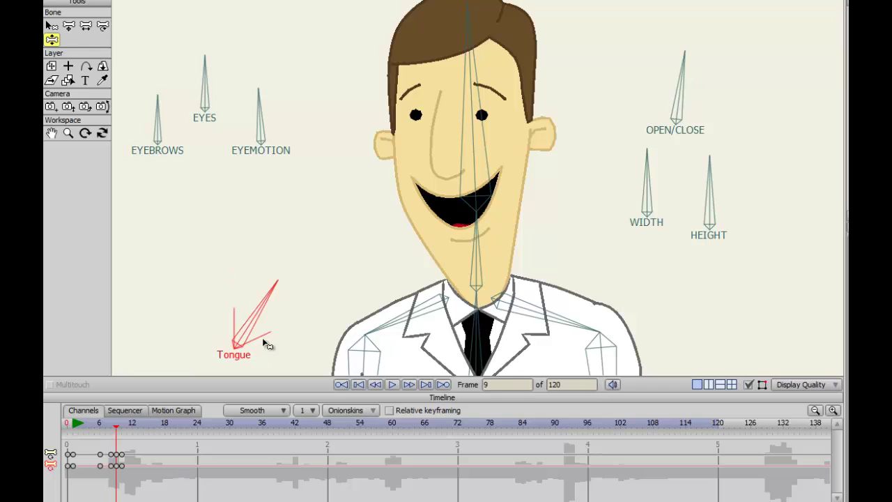
Step: At frame 13, rotate the Tongue bone counterclockwise back to upright to lower the tongue
key("Right")
key("Right")
key("Right")
key("Right")
left_click_drag(275, 338, 237, 286)
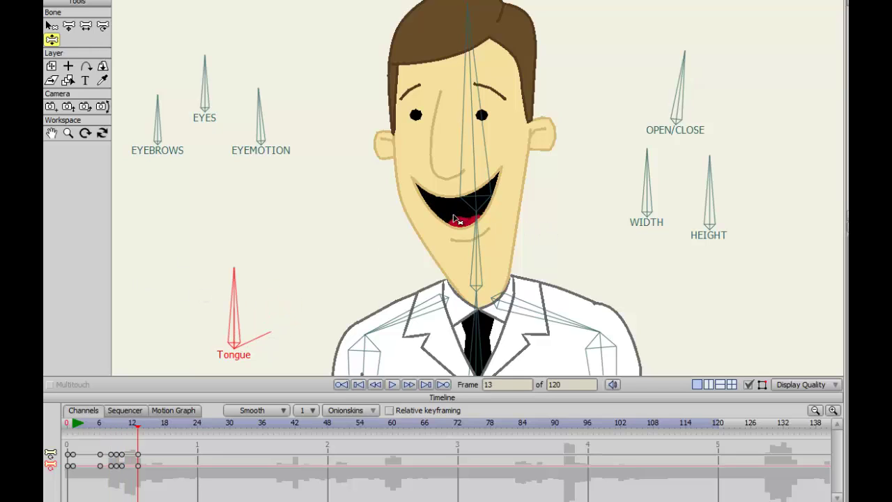
Step: Step back and forth through frames 4 to 13 to check the mouth opening and the tongue lowering
key("Left")
key("Left")
key("Left")
key("Left")
key("Left")
key("Left")
key("Left")
key("Left")
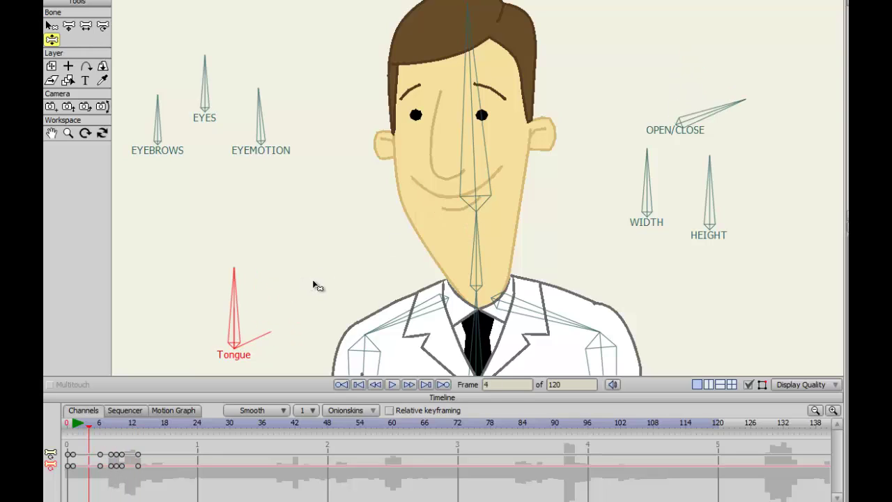
key("Right")
key("Right")
key("Right")
key("Right")
key("Right")
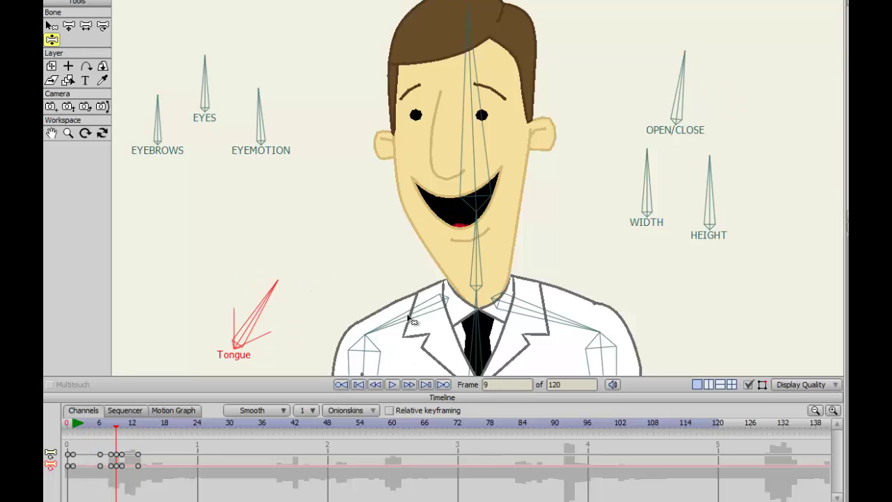
key("Left")
key("Left")
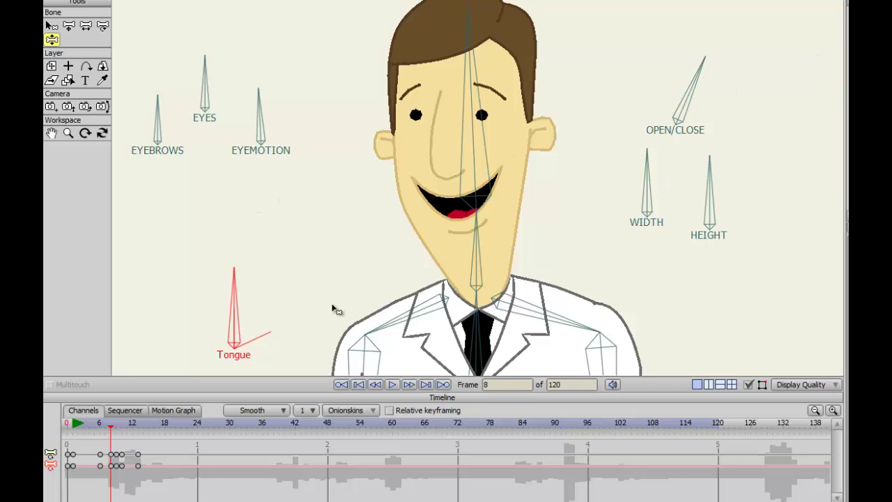
Step: Step from the closed mouth before frame 8 up to frame 12 to compare the mouth shapes with the audio
key("Left")
key("Left")
key("Left")
key("Right")
key("ctrl+Right")
key("ctrl+Right")
key("ctrl+Right")
key("ctrl+Right")
key("ctrl+Right")
key("ctrl+Right")
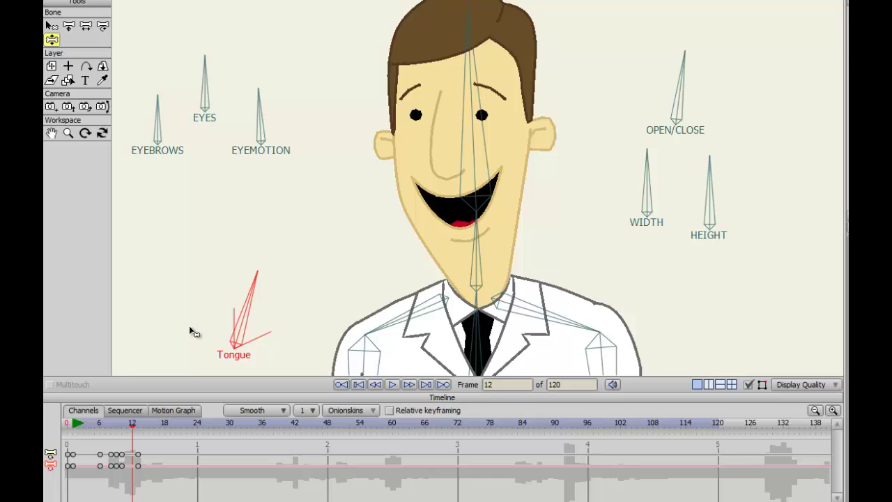
Step: Step between frames 6 and 12 to examine how the tongue rises and falls in the open mouth
key("Left")
key("Left")
key("Left")
key("Left")
key("Left")
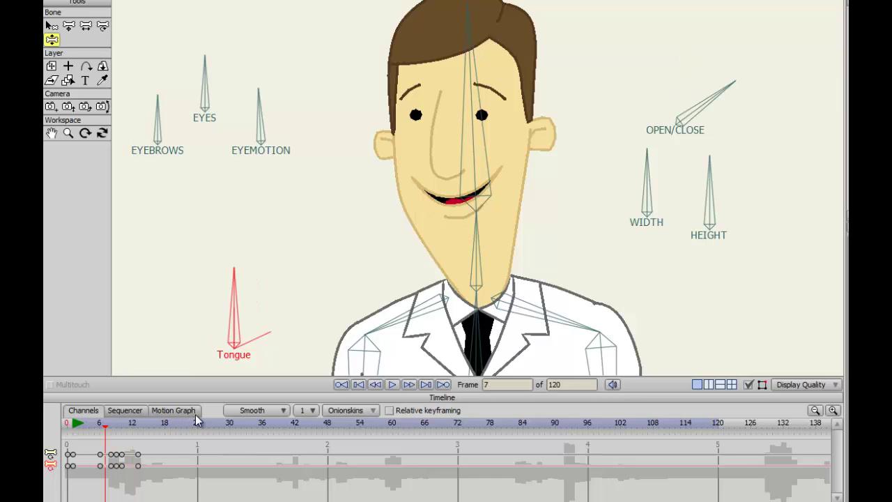
key("Left")
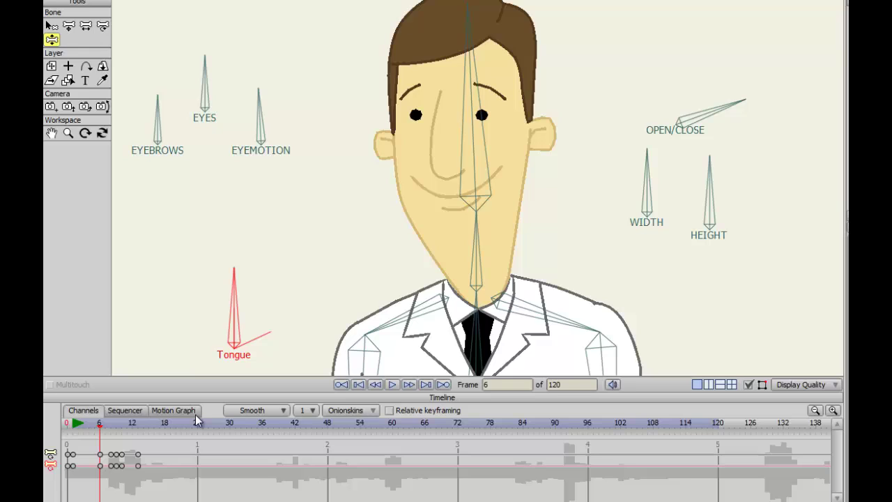
key("Right")
key("Right")
key("Right")
key("Right")
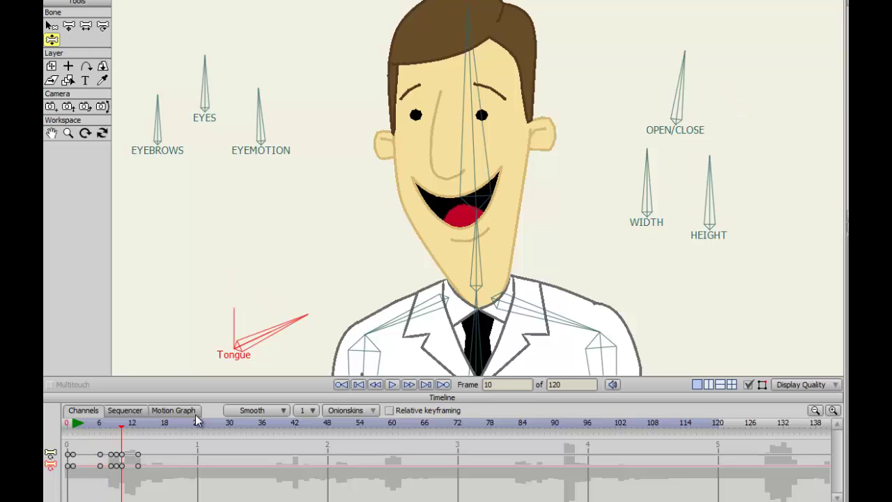
key("Right")
key("Left")
key("Right")
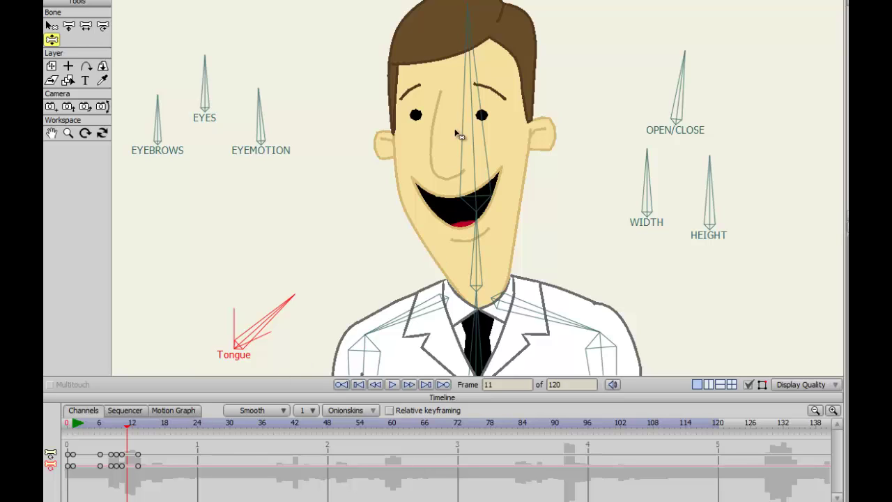
left_click_drag(648, 199, 599, 189)
key("Left")
key("Left")
key("Left")
key("Left")
key("Left")
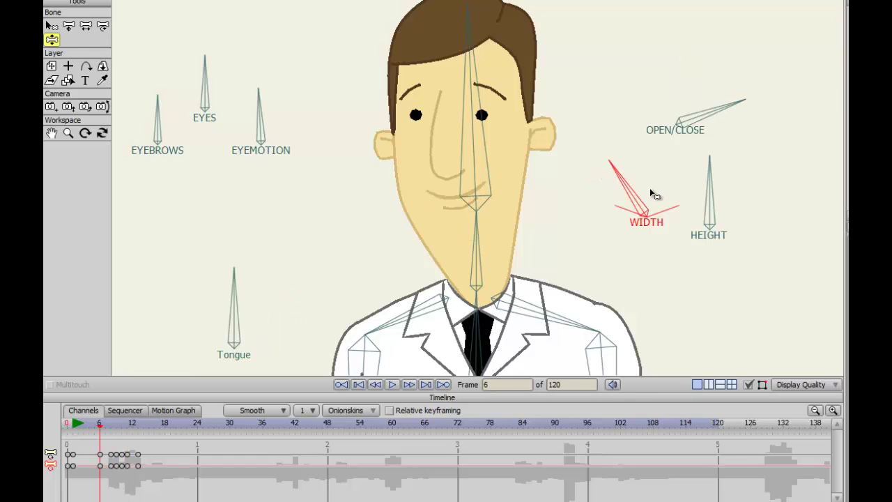
key("Right")
key("ctrl+Right")
key("ctrl+Right")
key("ctrl+Right")
key("ctrl+Right")
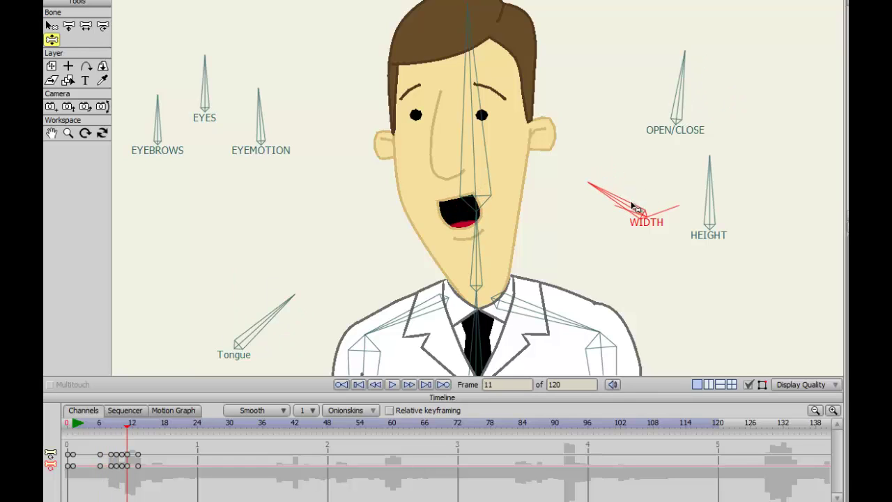
key("ctrl+z")
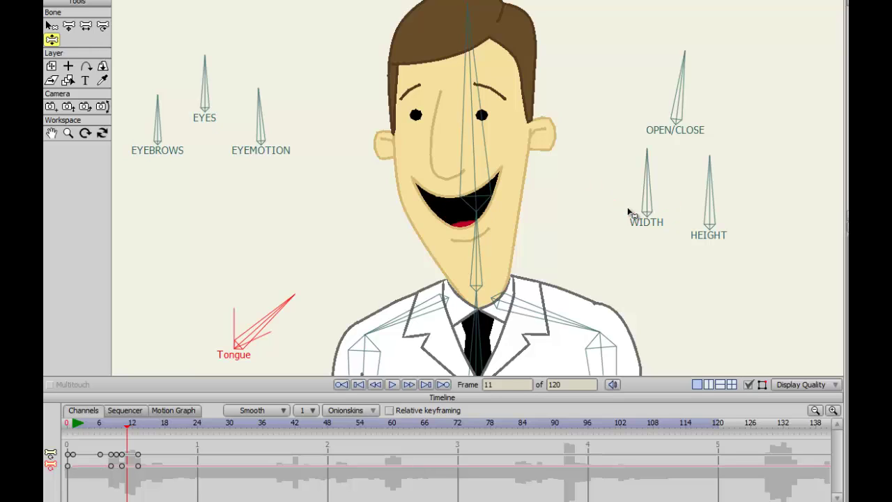
Step: Keyframe the WIDTH bone at frame 9 in its upright position to hold the wide mouth
key("ctrl+Left")
key("ctrl+Left")
key("ctrl+Left")
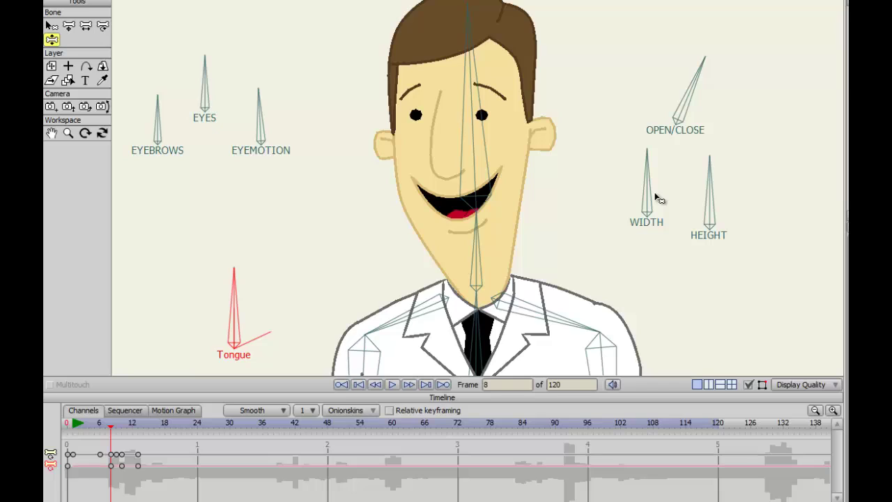
key("ctrl+Right")
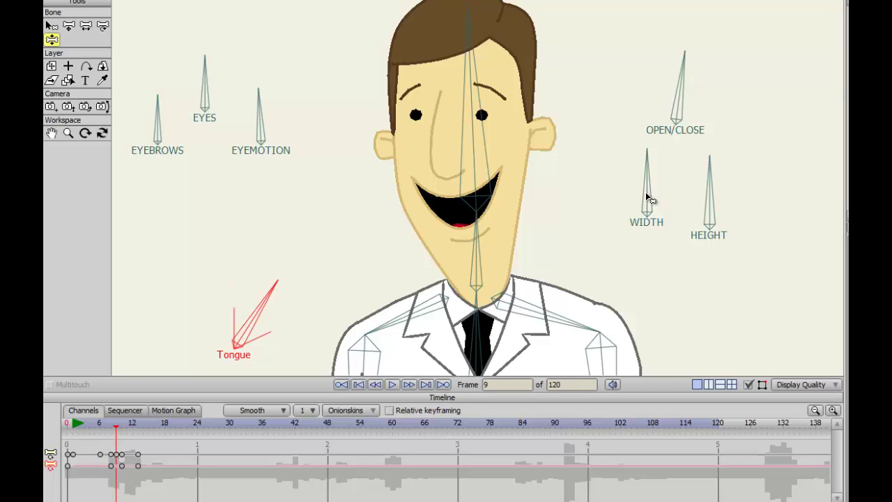
left_click(646, 193)
key("ctrl+z")
left_click(645, 194)
Step: At frame 13, rotate the WIDTH bone counterclockwise to narrow the mouth into a rounded shape
key("ctrl+Right")
key("ctrl+Right")
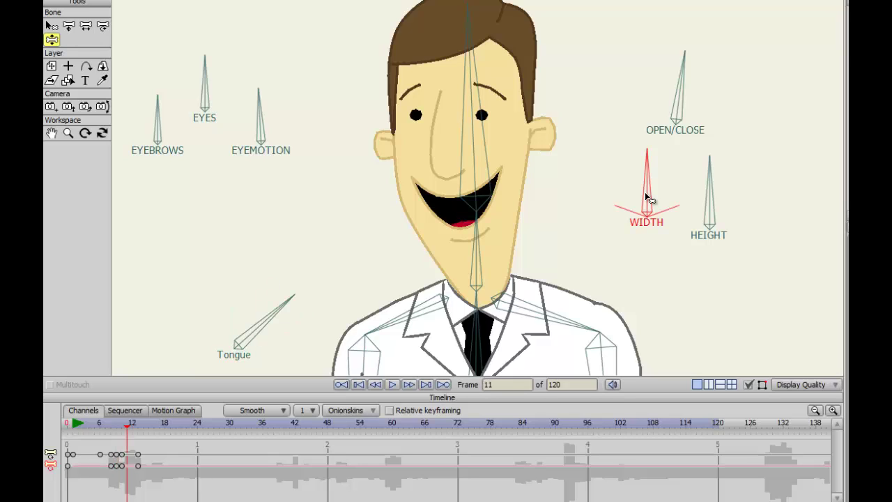
key("ctrl+Right")
key("ctrl+Right")
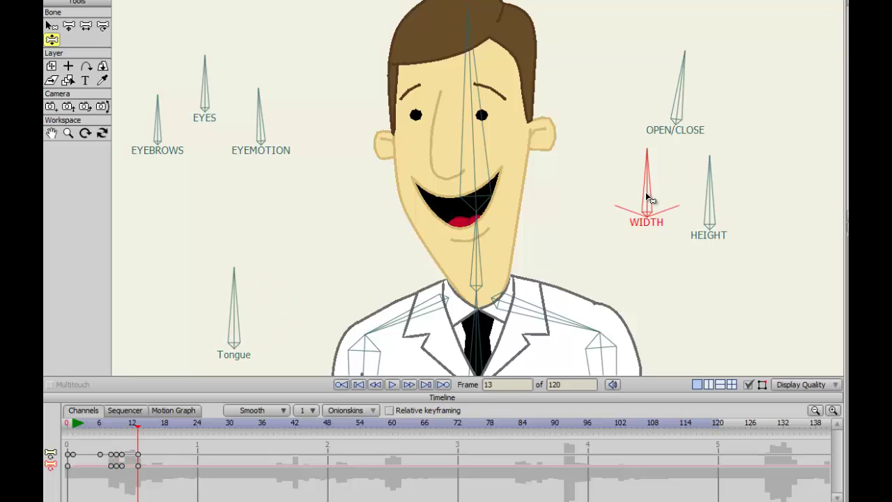
left_click_drag(648, 191, 596, 202)
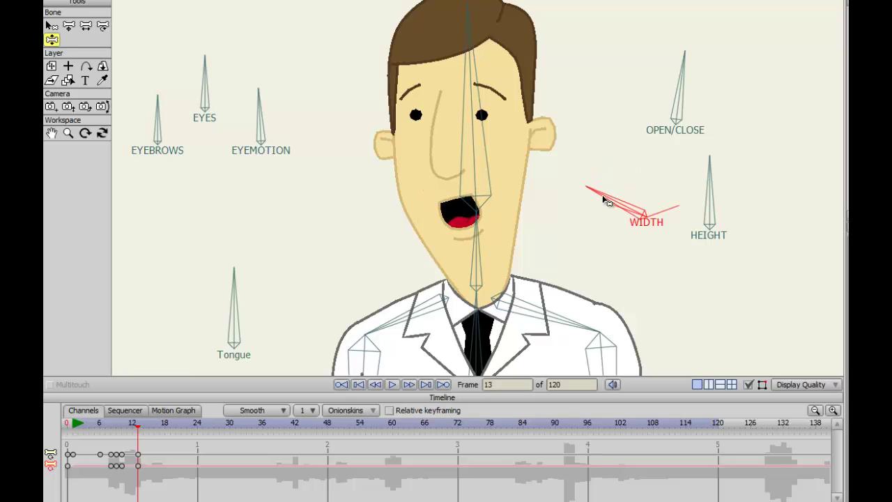
Step: Step back and forth across the frames before 13 to check the mouth narrowing against the audio
key("ctrl+Left")
key("ctrl+Left")
key("ctrl+Left")
key("ctrl+Left")
key("ctrl+Left")
key("ctrl+Left")
key("ctrl+Right")
key("ctrl+Right")
key("ctrl+Right")
key("ctrl+Right")
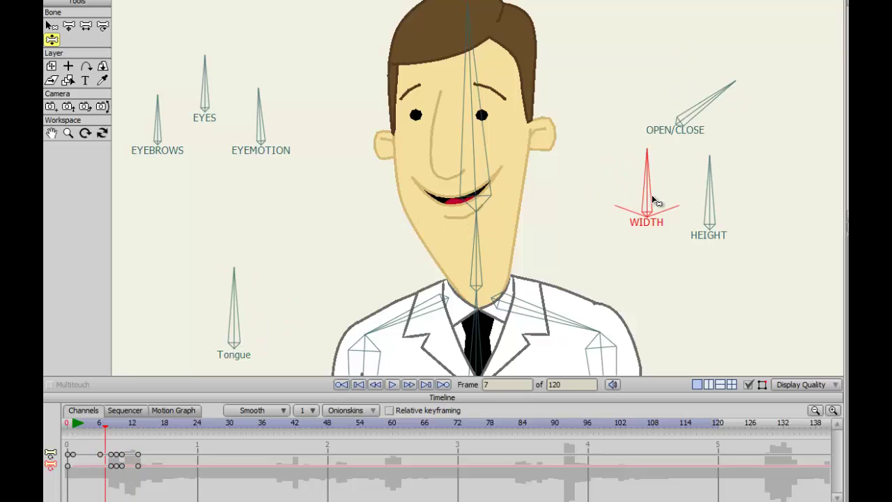
Step: At frame 15, rotate the Tongue bone fully clockwise to raise the tongue
key("ctrl+Right")
key("ctrl+Right")
key("ctrl+Right")
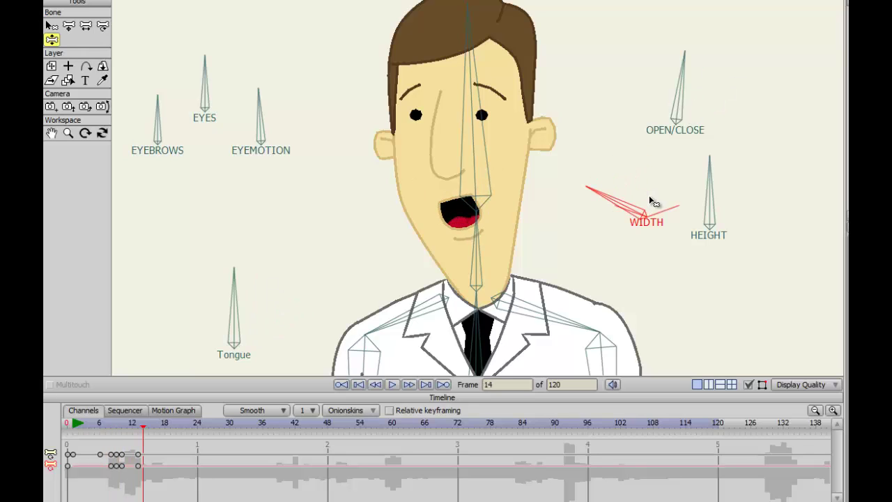
key("ctrl+Right")
left_click_drag(237, 295, 374, 347)
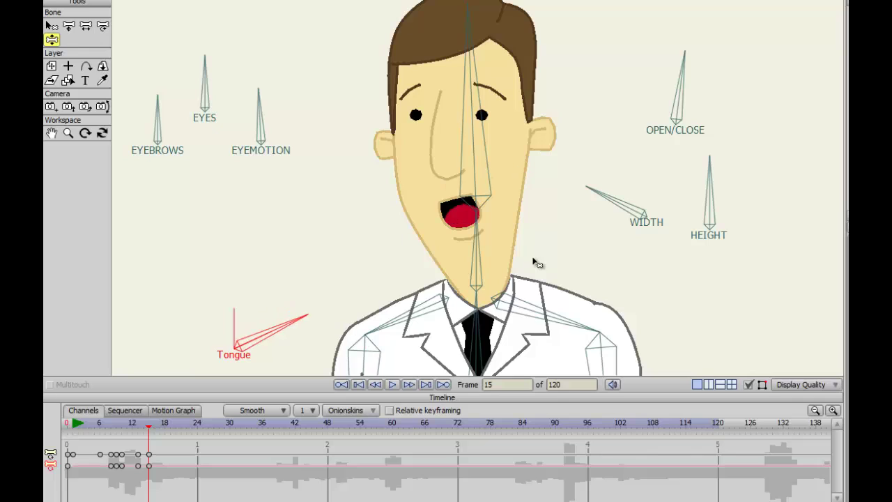
Step: Keyframe the WIDTH bone at frame 14 to hold the narrow mouth
key("ctrl+Left")
key("ctrl+Left")
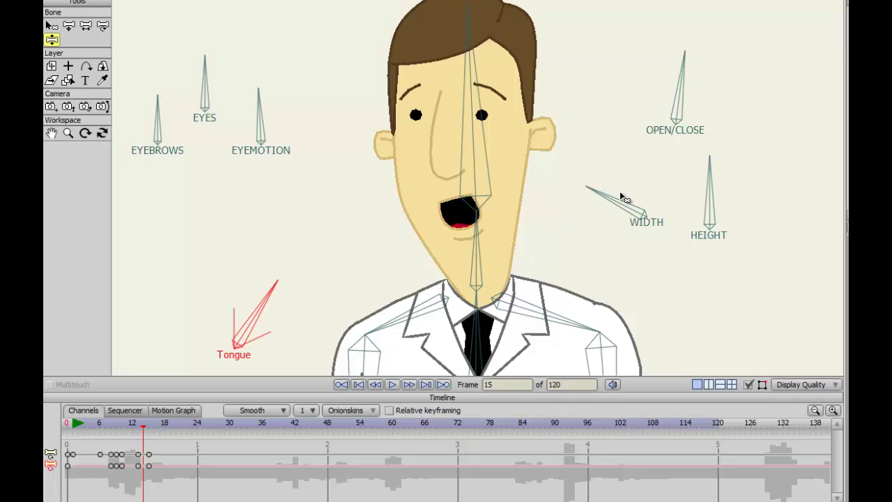
key("ctrl+Right")
left_click(617, 202)
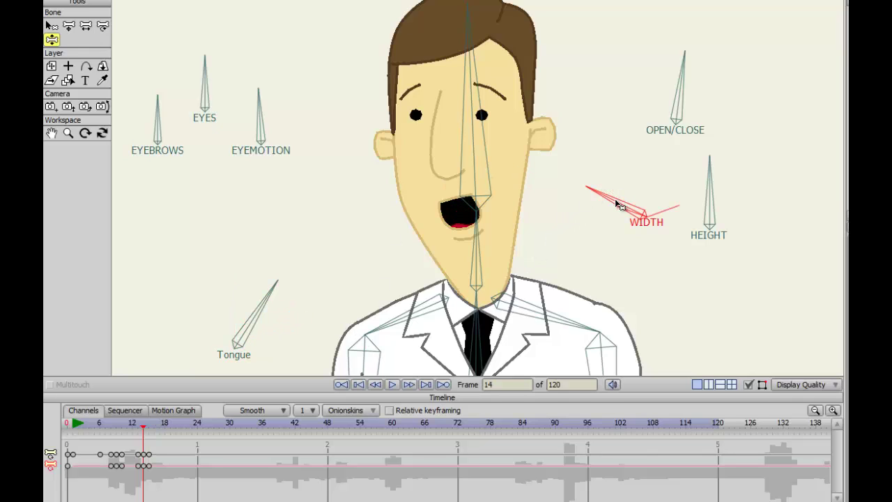
Step: At frame 15, rotate the WIDTH bone partway clockwise to widen the mouth slightly
key("ctrl+Left")
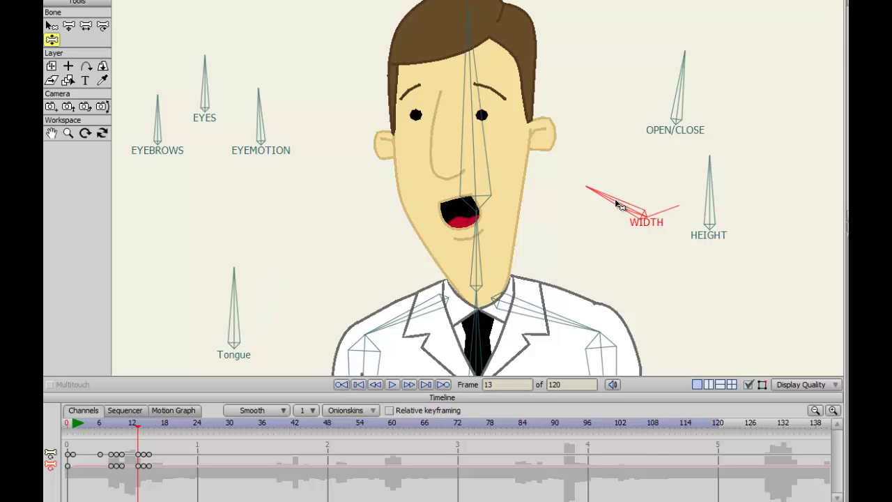
key("ctrl+Right")
key("ctrl+Right")
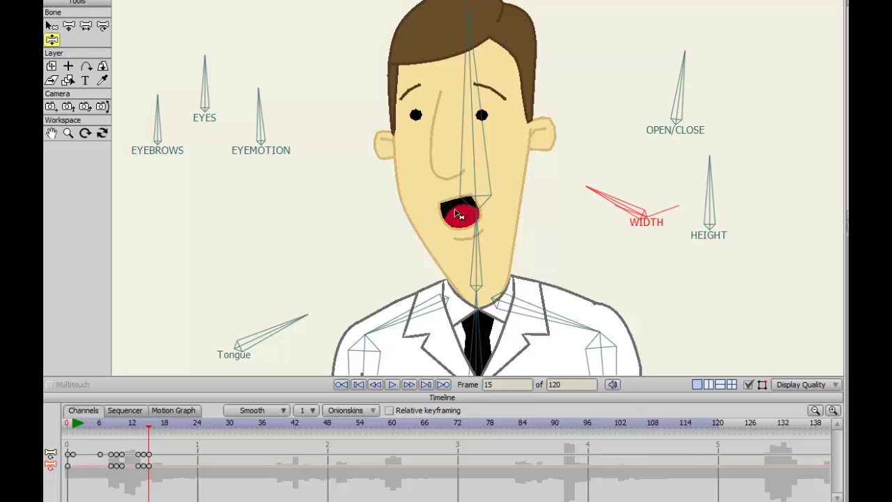
left_click_drag(614, 202, 634, 195)
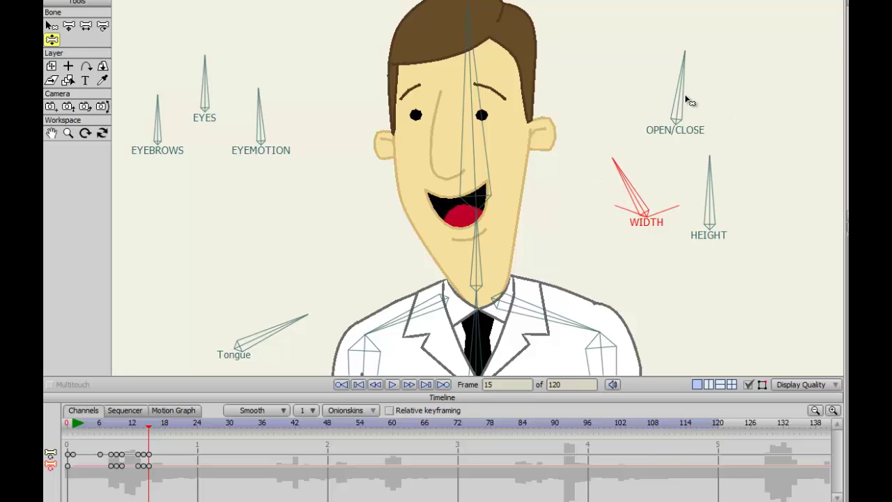
Step: Step back from frame 15 to 6 and forward to 12 to check the combined width and tongue motion
key("Left")
key("Left")
key("Left")
key("Left")
key("Left")
key("Left")
key("Left")
key("Left")
key("Left")
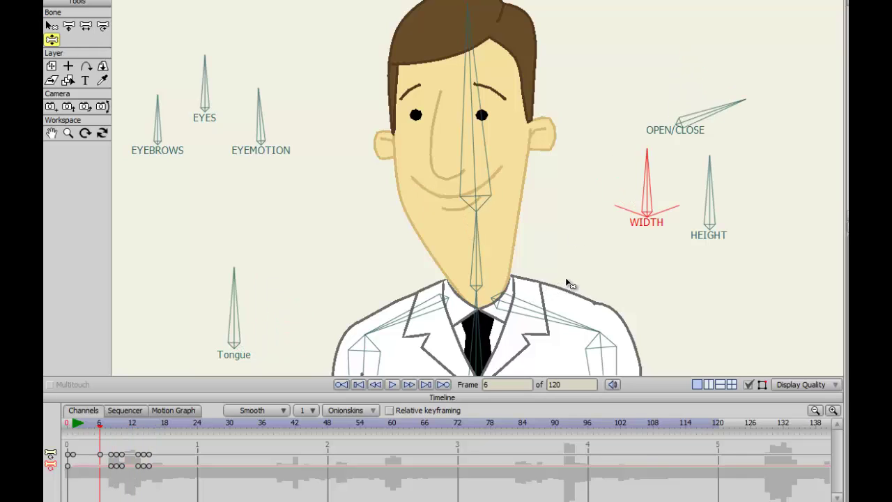
key("Right")
key("Right")
key("Right")
key("Right")
key("Right")
key("Right")
key("Right")
key("Right")
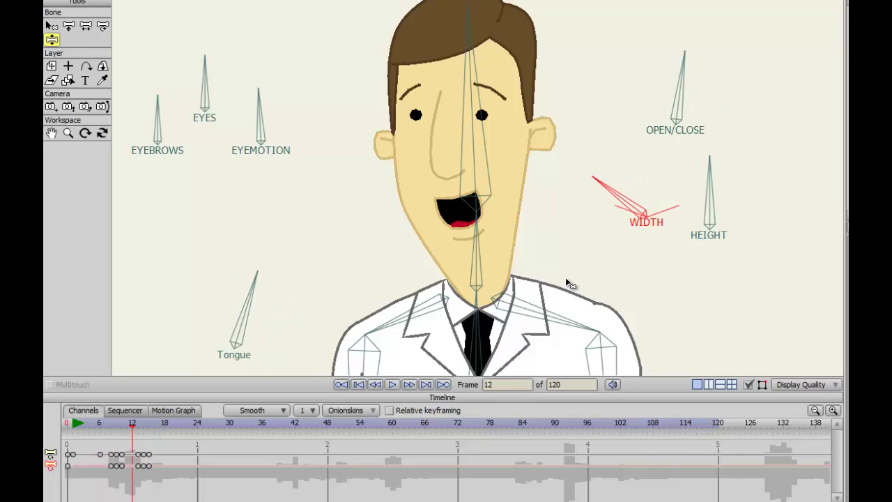
Step: Scrub the audio around frames 8 and 9, and step up to frame 11 to examine the mouth opening
left_click(116, 428)
left_click_drag(116, 432, 110, 432)
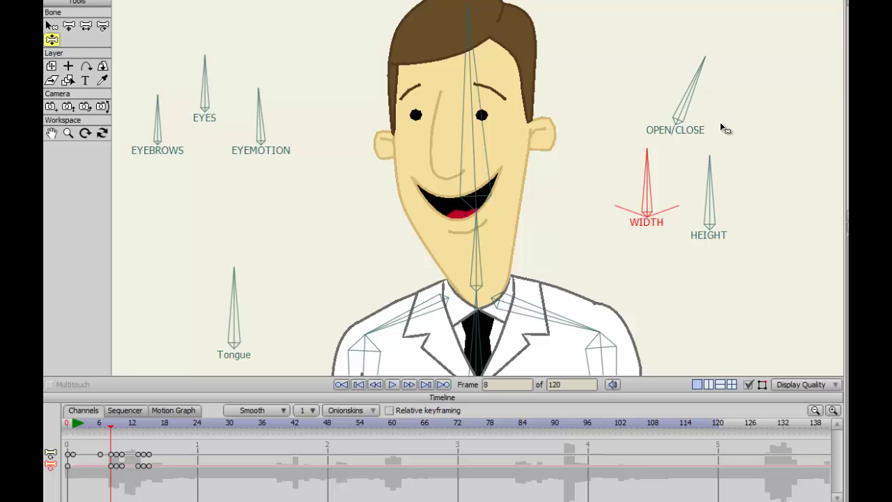
key("ctrl+Left")
key("Left")
key("Left")
key("Left")
key("Right")
key("Right")
key("Right")
key("Right")
key("Right")
key("Right")
key("ctrl+Right")
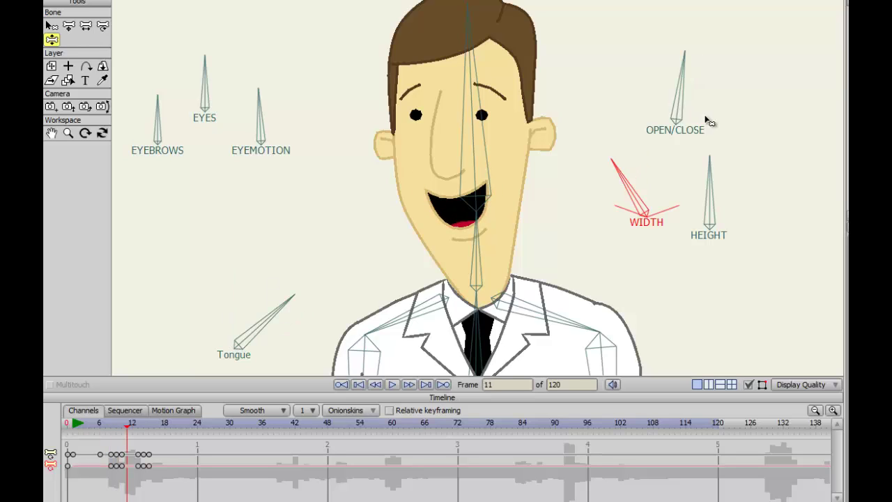
Step: Step between frames 7 and 11 to compare the OPEN/CLOSE bone's rotation at each frame
key("ctrl+Left")
key("ctrl+Left")
key("ctrl+Left")
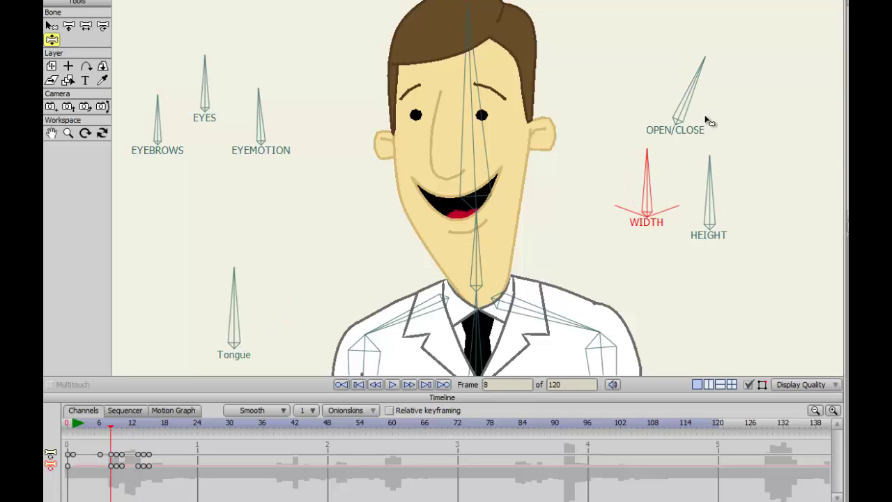
key("ctrl+Left")
key("ctrl+Right")
key("ctrl+Right")
key("ctrl+Right")
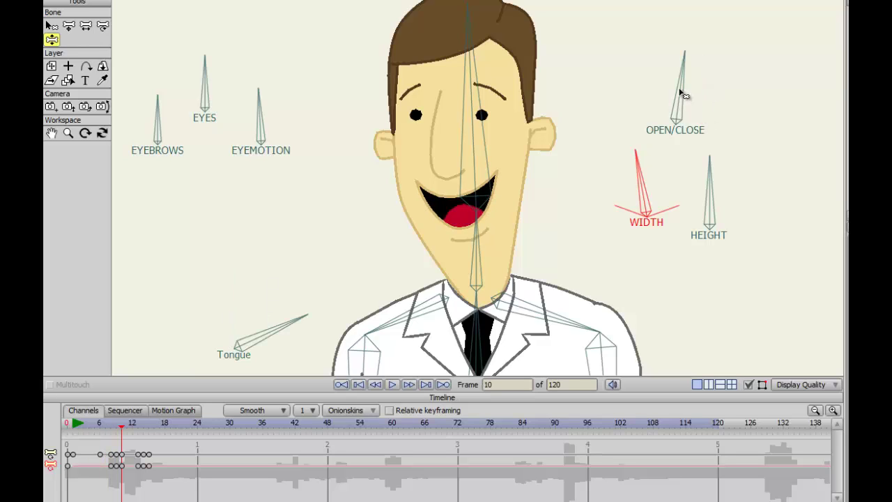
key("ctrl+Left")
key("ctrl+Left")
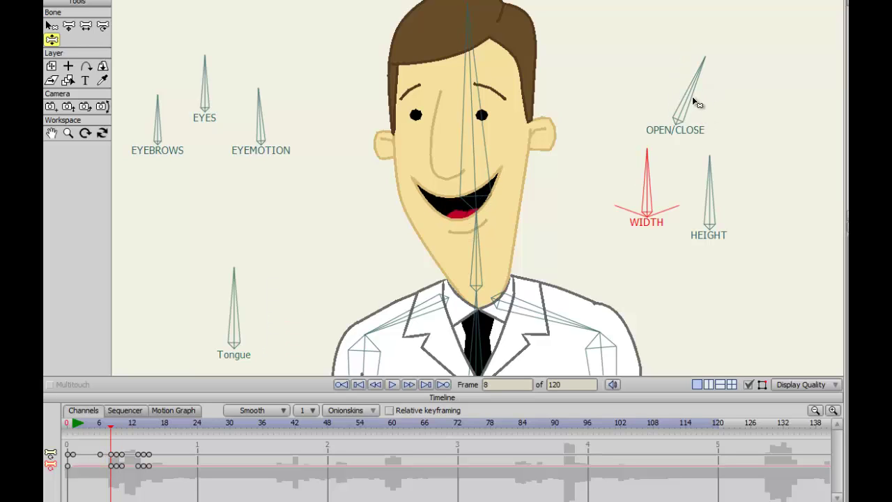
Step: Select the OPEN/CLOSE bone and step between frames 8 and 11 to compare its rotation with the WIDTH and Tongue bones
key("b")
left_click(693, 99)
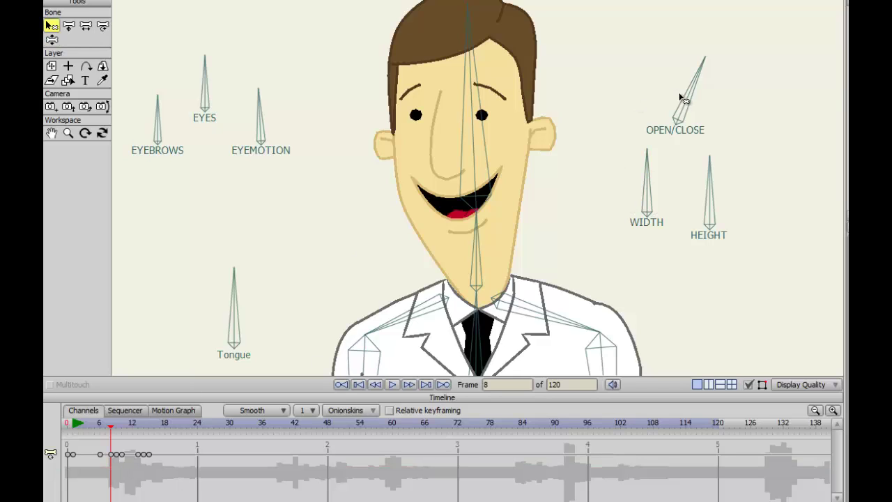
left_click(687, 101)
left_click(116, 472)
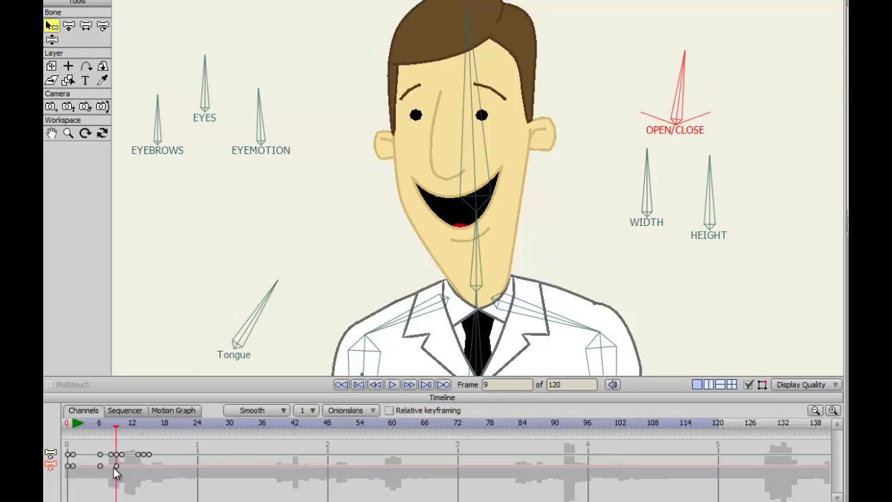
key("ctrl+Right")
key("ctrl+Right")
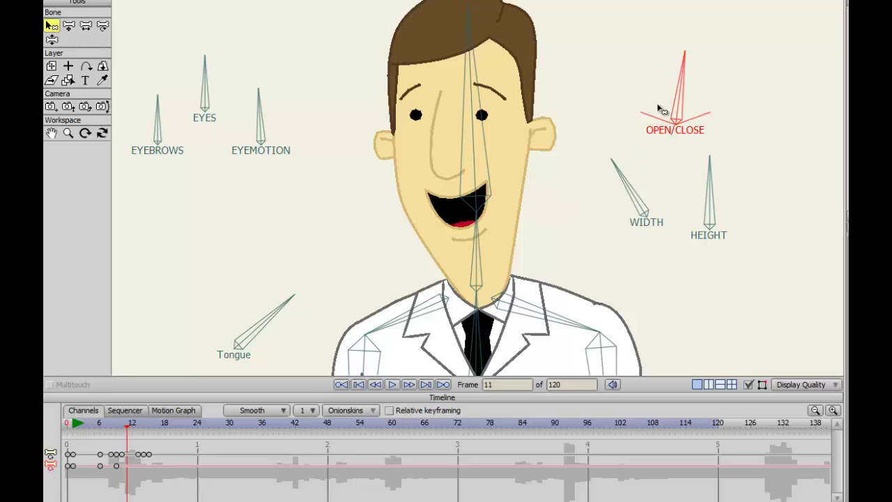
key("ctrl+Left")
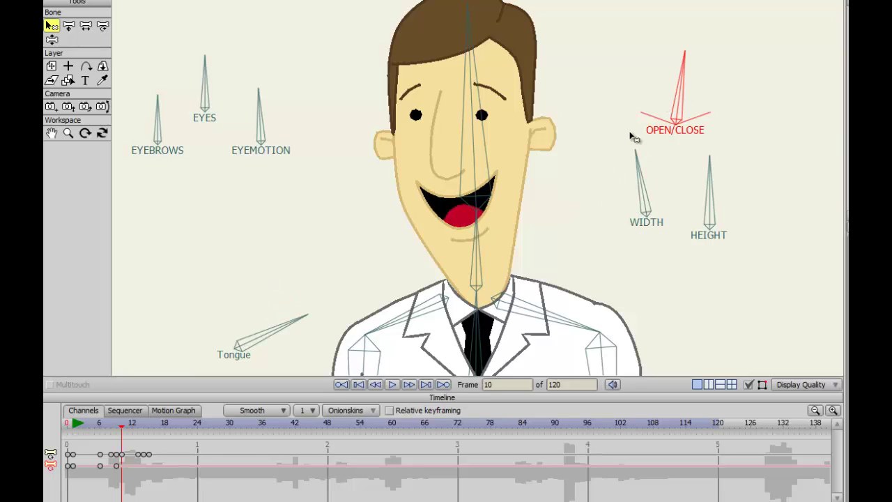
key("Left")
key("Left")
key("Left")
key("Right")
key("Right")
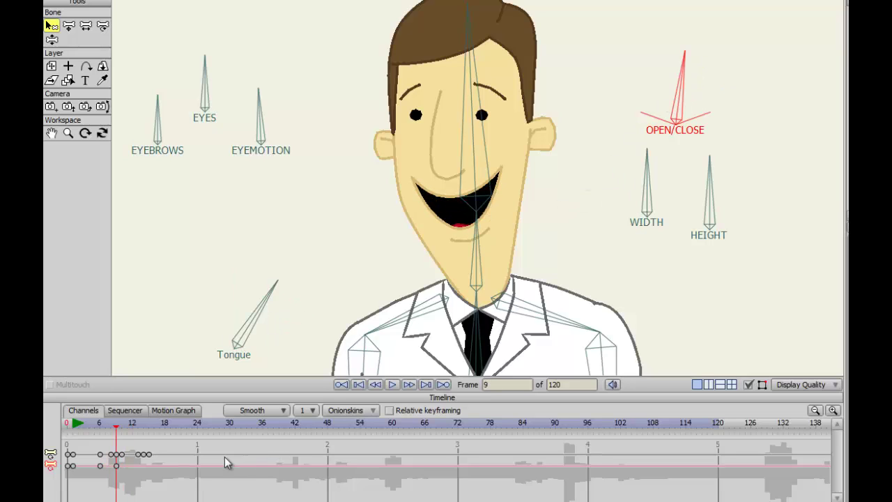
Step: At frame 11, rotate the OPEN/CLOSE bone clockwise to partly close the mouth
left_click_drag(118, 475, 127, 476)
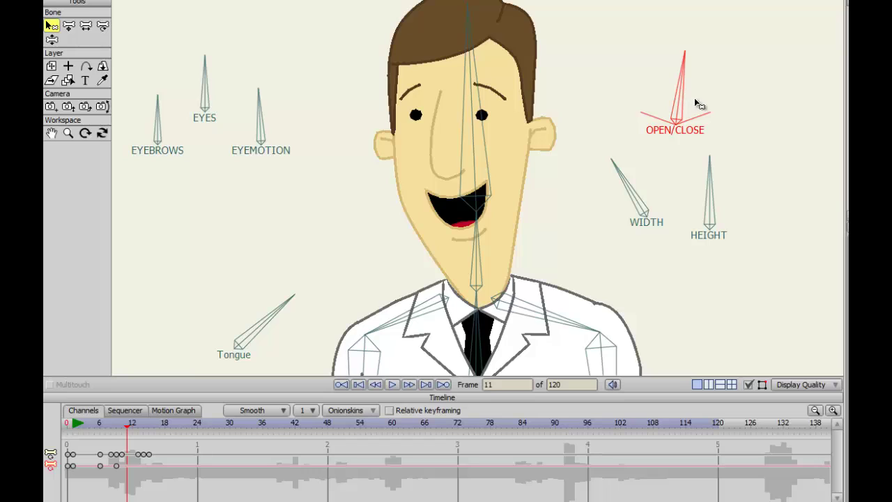
key("z")
left_click_drag(679, 89, 692, 93)
Step: Step back to frame 7 and forward to frame 13 to check the revised mouth closing
key("Left")
key("Left")
key("Left")
key("Left")
key("Left")
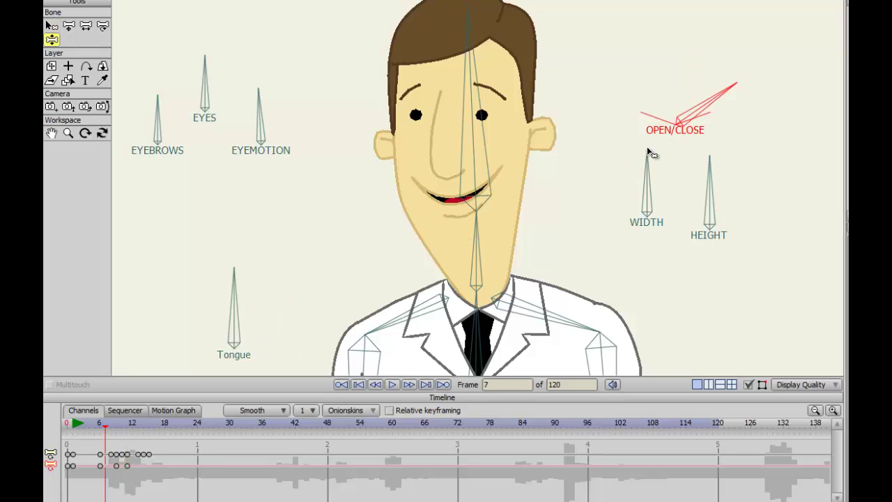
key("Right")
key("Right")
key("Right")
key("Right")
key("ctrl+Right")
key("ctrl+Right")
key("ctrl+Right")
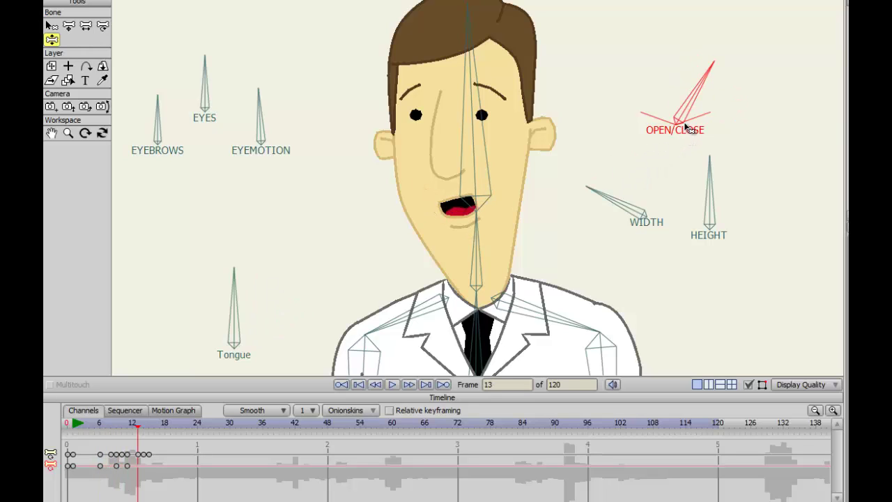
Step: Select the WIDTH bone and step between frames 13 and 16 to examine how the mouth widens
left_click(611, 201)
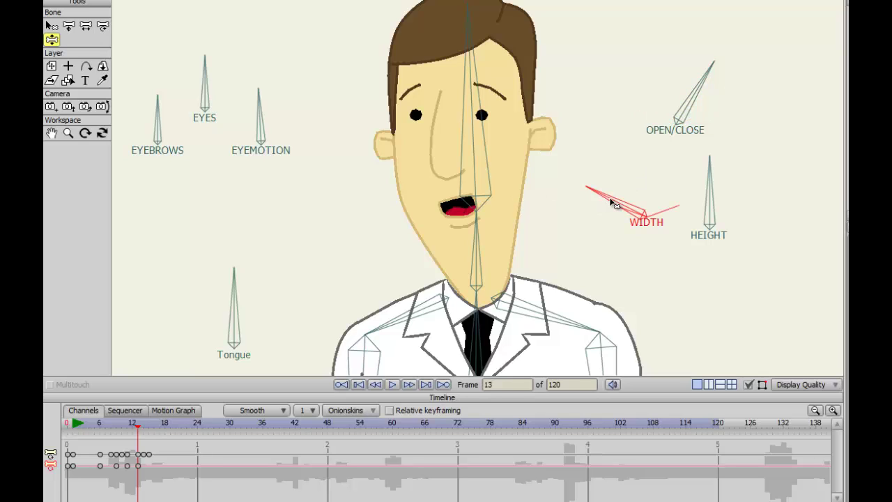
key("Right")
key("Right")
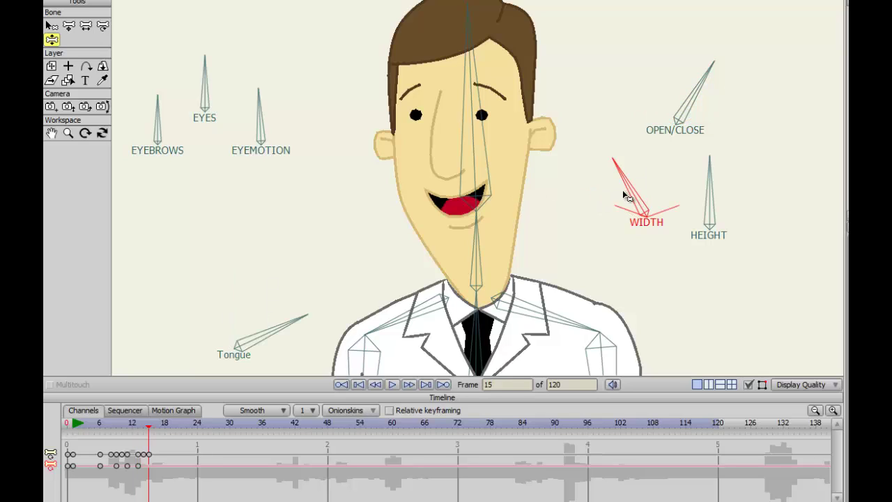
key("Right")
key("Right")
key("Right")
key("Left")
key("Left")
key("Left")
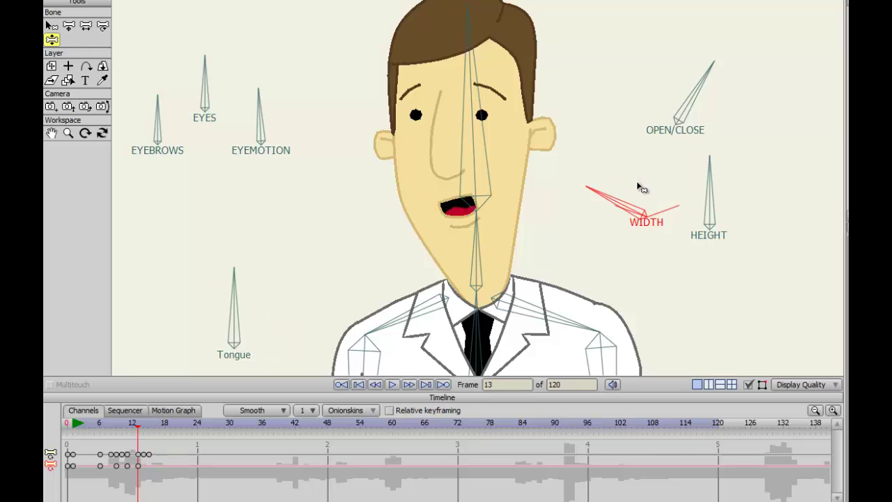
key("Right")
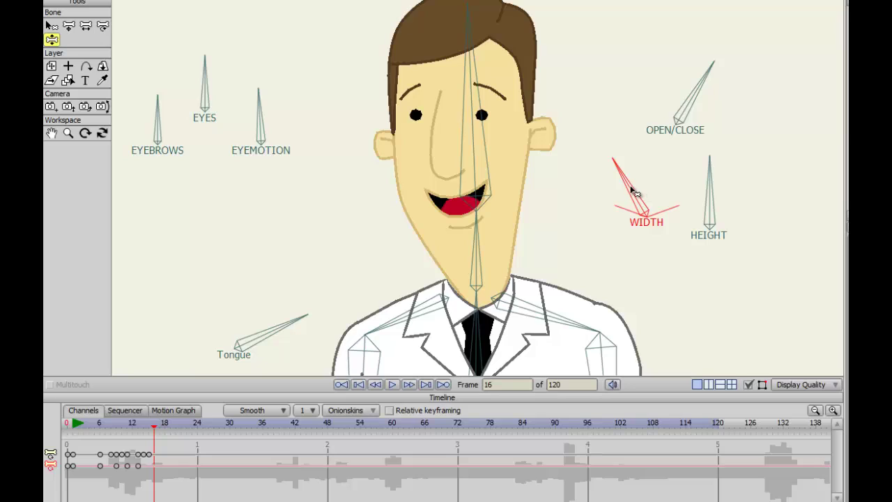
key("Right")
key("Left")
key("Left")
key("Left")
key("Left")
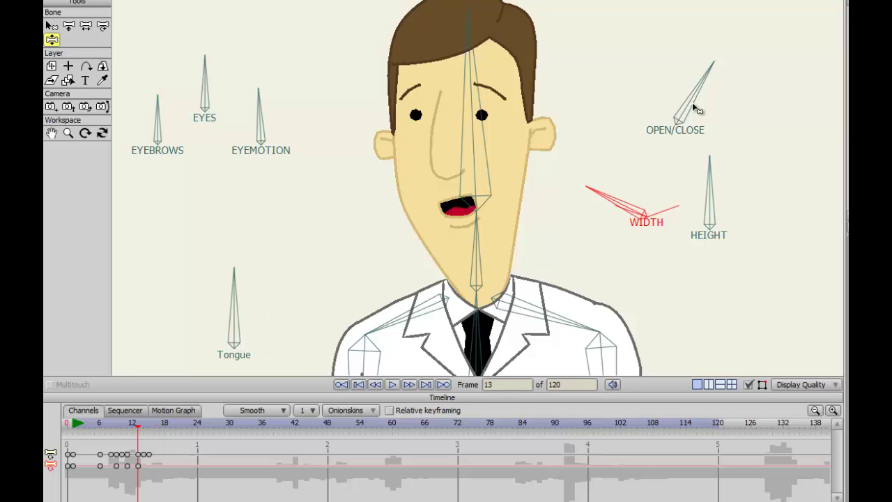
key("Right")
key("Right")
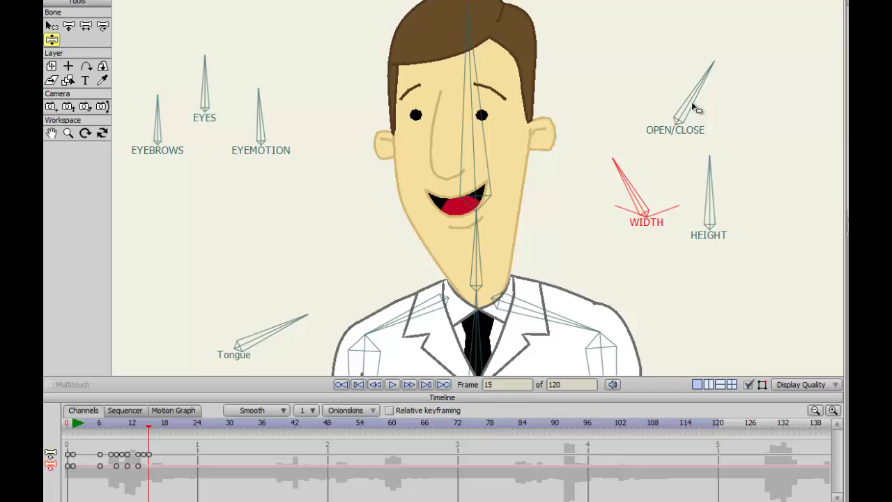
key("Left")
left_click(692, 101)
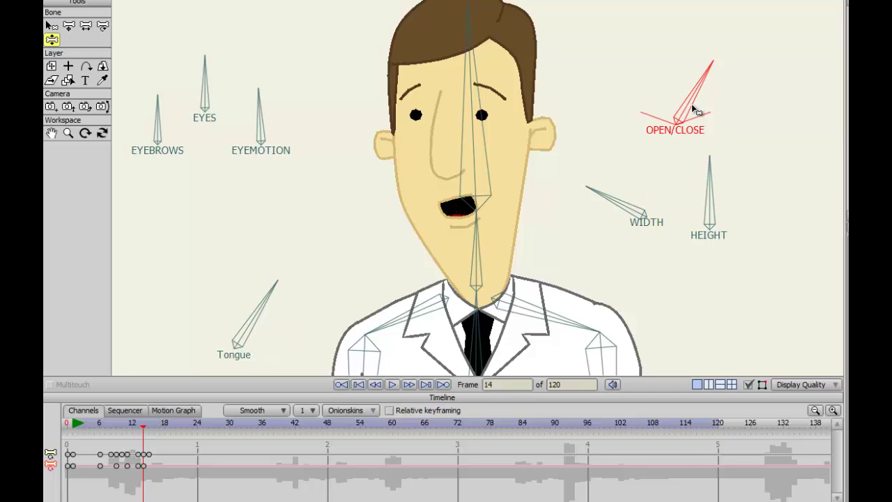
key("ctrl+z")
Step: Key the OPEN/CLOSE bone's current rotation at frame 13, and rotate it counter-clockwise at frame 15 to open the mouth slightly more
key("b")
left_click(692, 107)
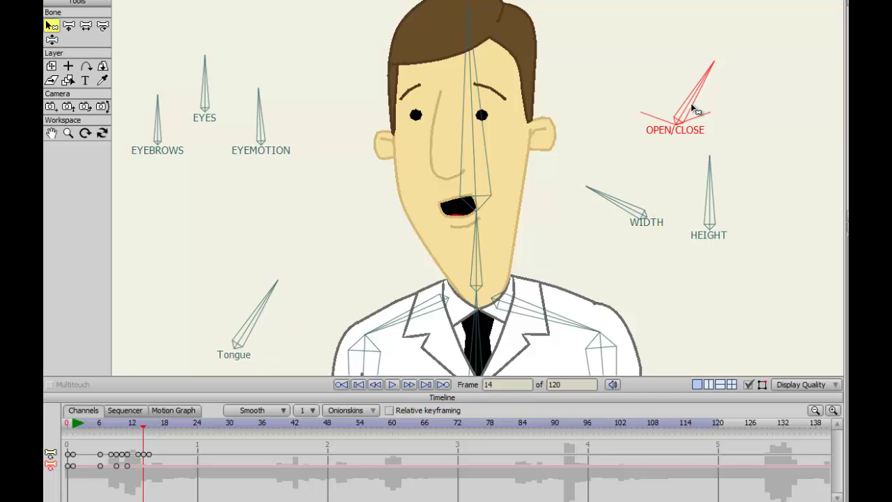
key("z")
key("Left")
key("Left")
key("Left")
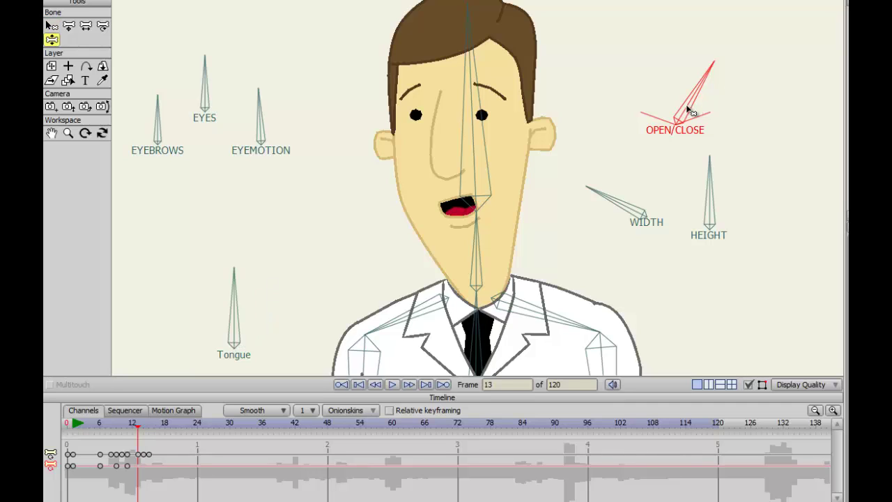
key("Right")
key("Right")
key("Right")
key("Right")
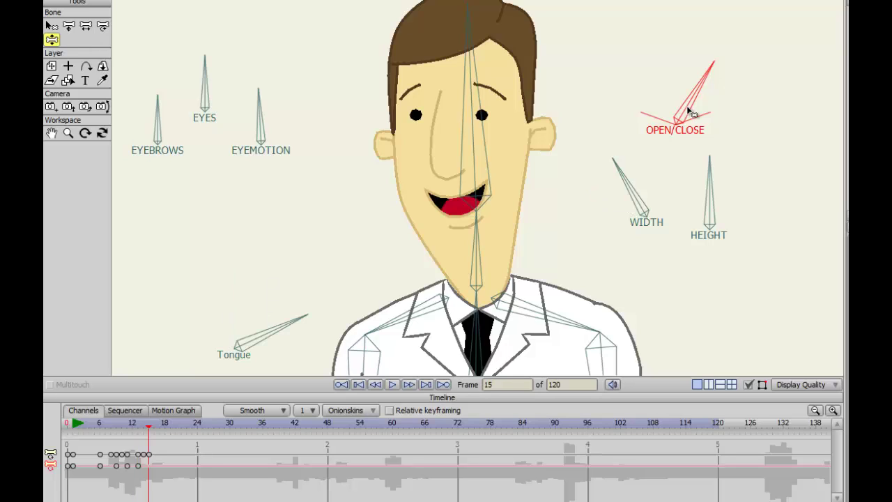
left_click_drag(691, 113, 685, 103)
Step: Step forward past frame 15 and back to frame 9 to review the revised mouth opening
key("Right")
key("Right")
key("Left")
key("Left")
key("Left")
key("Left")
key("Left")
key("Left")
key("Left")
key("Left")
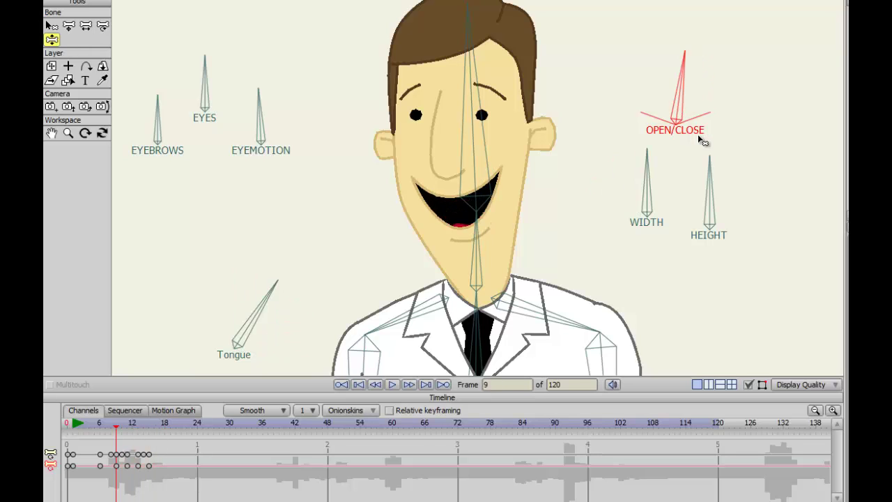
Step: Step back and forth between frames 9 and 16 to examine the transition from narrow to wide mouth
key("Right")
key("Right")
key("Right")
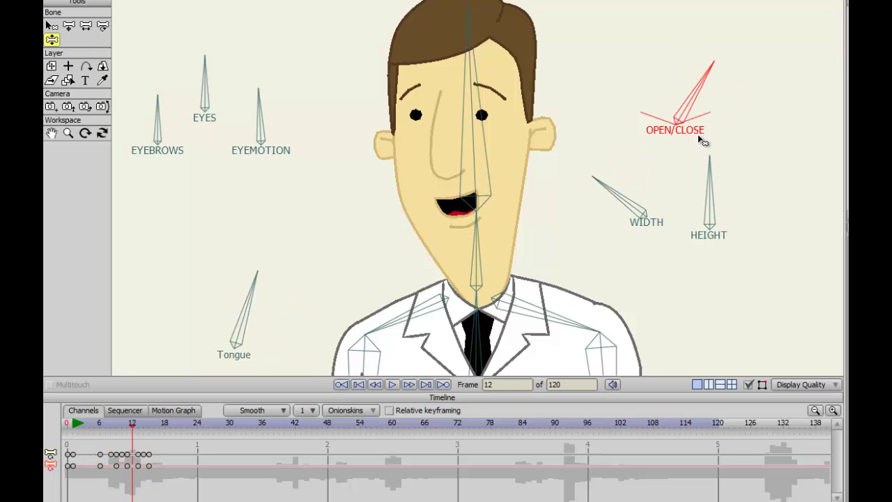
key("Right")
key("Right")
key("Left")
key("Left")
key("Right")
key("Right")
key("Right")
key("Right")
key("Right")
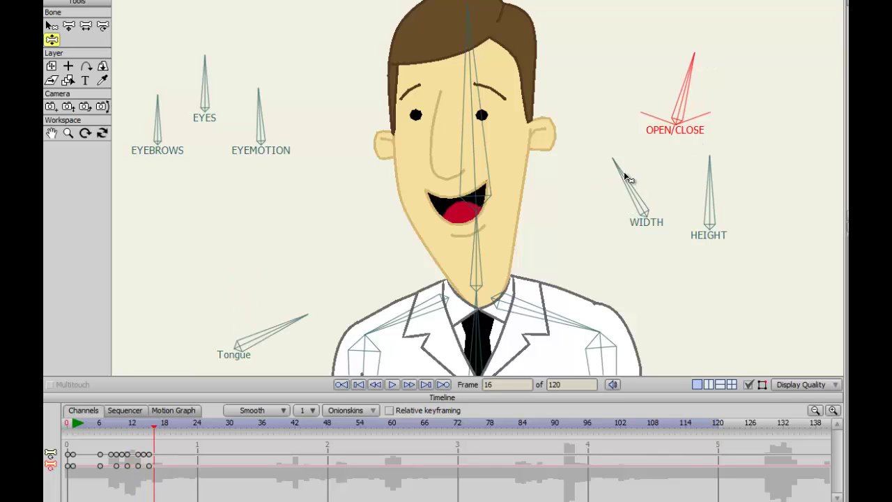
Step: At frame 17, rotate the Tongue bone counter-clockwise to nearly upright to lower the tongue
key("Left")
key("Left")
key("z")
left_click(269, 342)
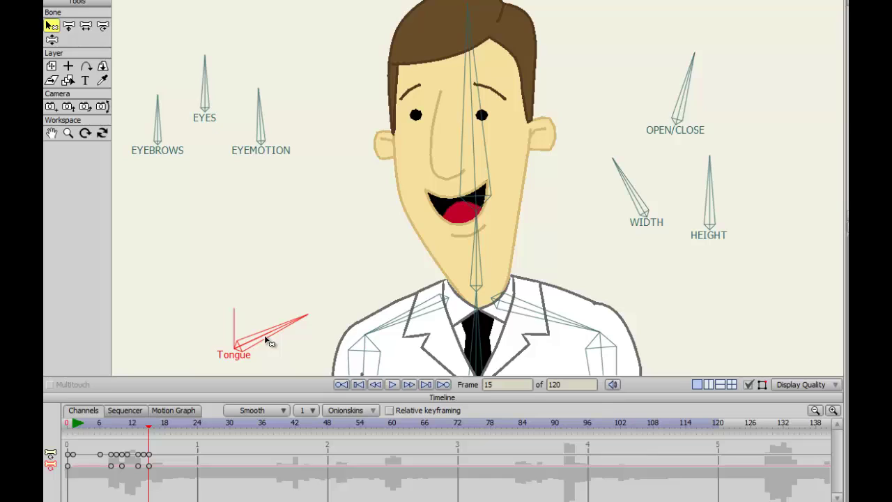
key("z")
key("Left")
key("Left")
key("Left")
key("ctrl+Right")
key("ctrl+Right")
key("ctrl+Right")
key("ctrl+Right")
key("ctrl+Right")
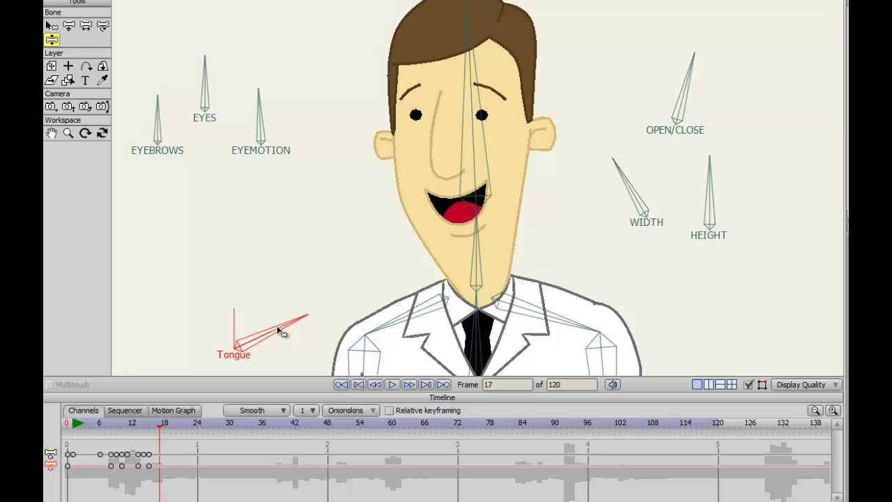
left_click_drag(282, 334, 236, 279)
Step: Step back from frame 17 to frame 5 to review the tongue and mouth motion in reverse
key("ctrl+Left")
key("ctrl+Left")
key("ctrl+Left")
key("ctrl+Left")
key("ctrl+Left")
key("ctrl+Left")
key("ctrl+Left")
key("ctrl+Left")
key("ctrl+Left")
key("ctrl+Left")
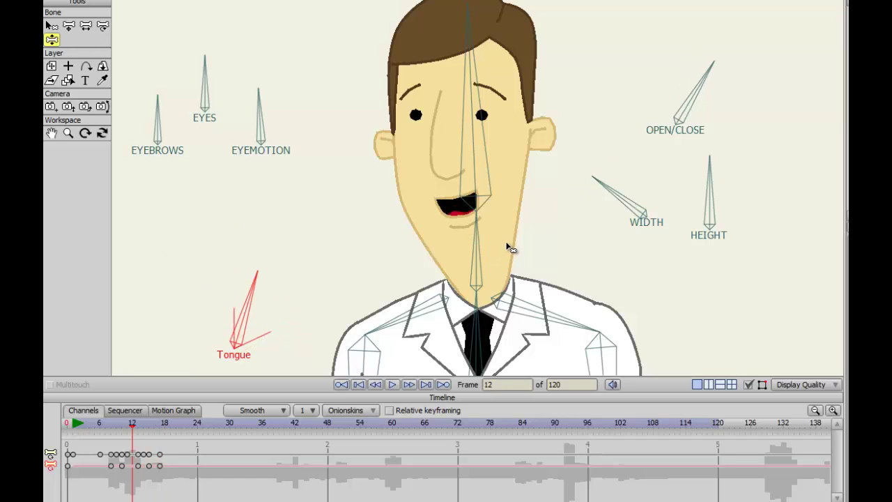
key("ctrl+Left")
key("ctrl+Left")
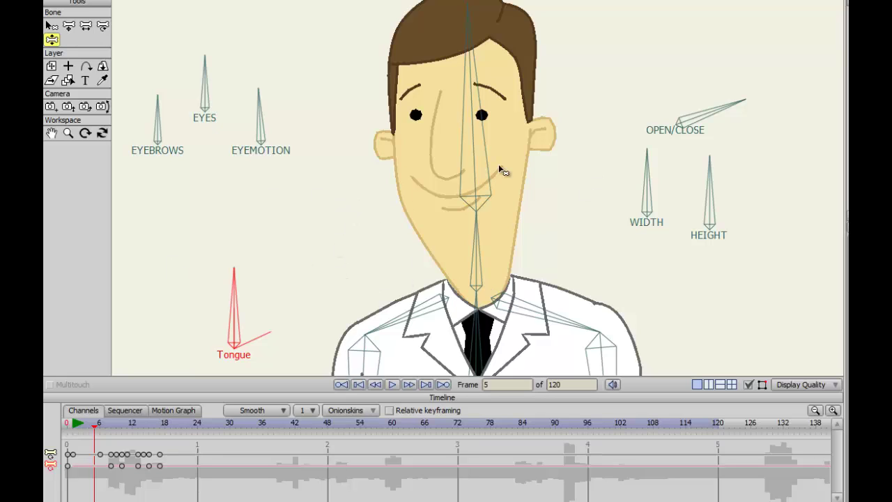
Step: Step forward from frame 5 to frame 19 to check the mouth shapes against the audio
key("Left")
key("Right")
key("Right")
key("Right")
key("Right")
key("Right")
key("ctrl+Right")
key("ctrl+Right")
key("ctrl+Right")
key("ctrl+Right")
key("ctrl+Right")
key("ctrl+Right")
key("ctrl+Right")
key("ctrl+Right")
key("ctrl+Right")
key("ctrl+Right")
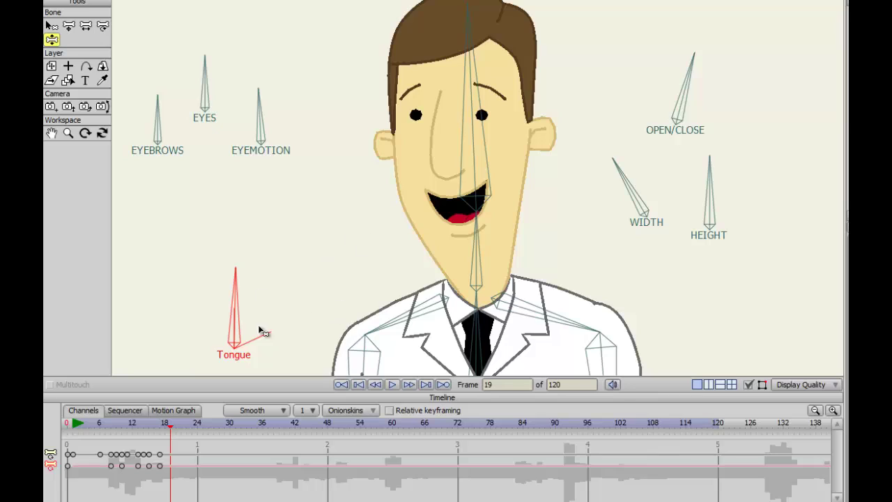
Step: Key the OPEN/CLOSE bone's current rotation at frame 19, and rotate it fully clockwise at frame 23 to close the mouth
left_click(690, 94)
key("ctrl+Right")
key("ctrl+Right")
key("ctrl+Right")
key("ctrl+Right")
left_click_drag(695, 96, 746, 99)
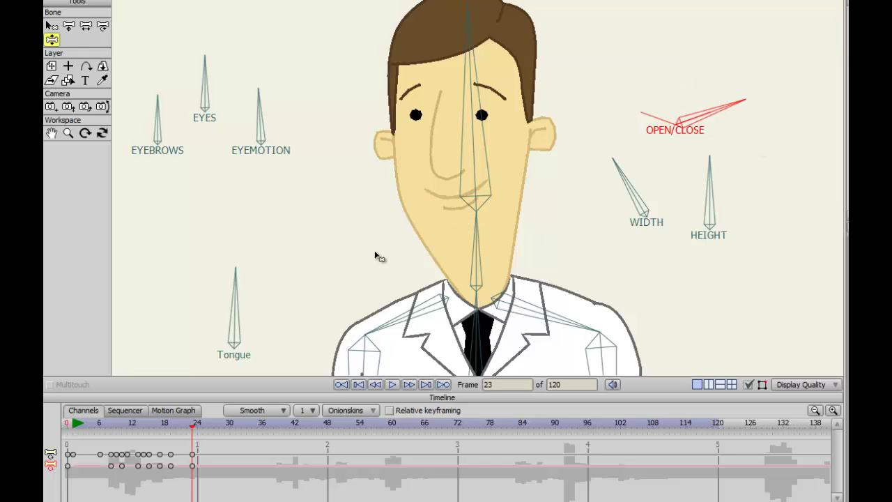
Step: Step back from frame 23 to frame 10 to check the mouth closing at the end of the word
key("ctrl+Left")
key("ctrl+Left")
key("ctrl+Left")
key("ctrl+Left")
key("ctrl+Left")
key("ctrl+Left")
key("ctrl+Left")
key("ctrl+Left")
key("ctrl+Left")
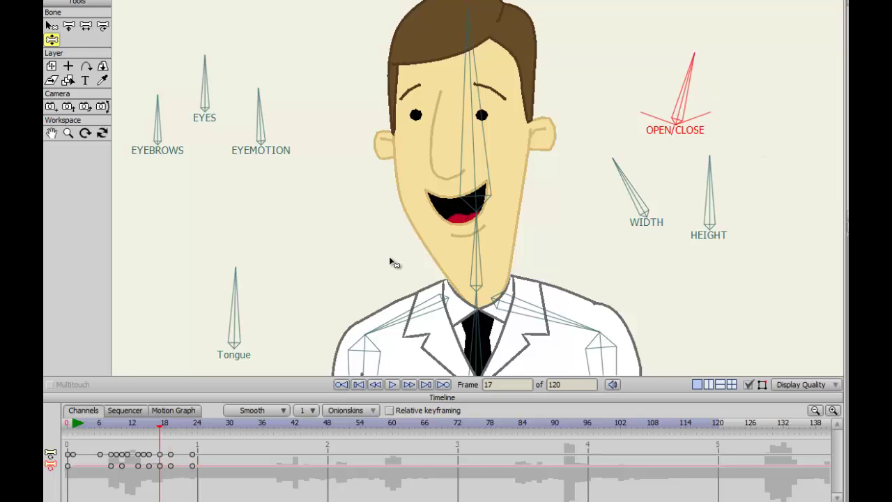
key("ctrl+Left")
key("ctrl+Left")
key("ctrl+Left")
key("ctrl+Left")
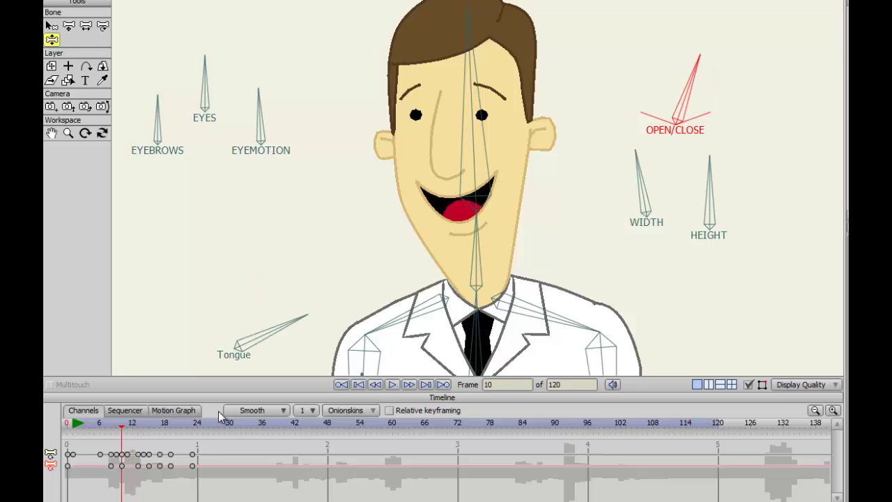
Step: Play the animation from frame 1 to preview the lip-sync with the audio, and stop it just past the final keyframe
left_click(72, 430)
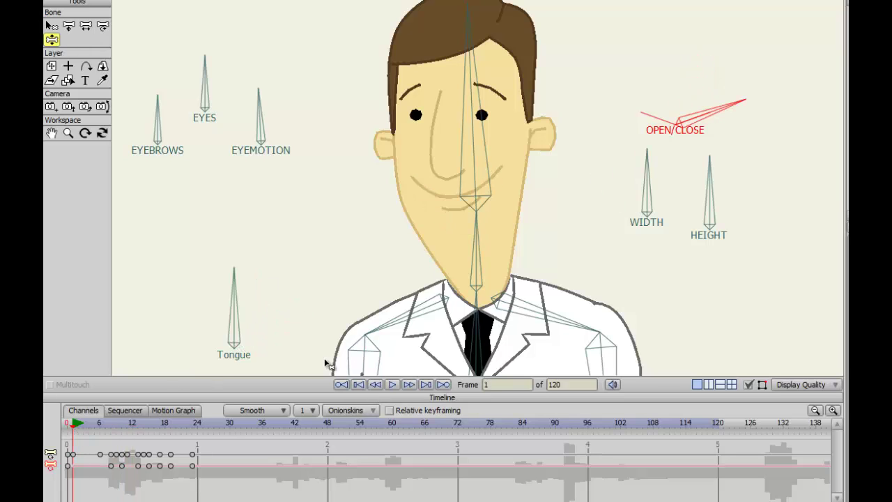
left_click(392, 384)
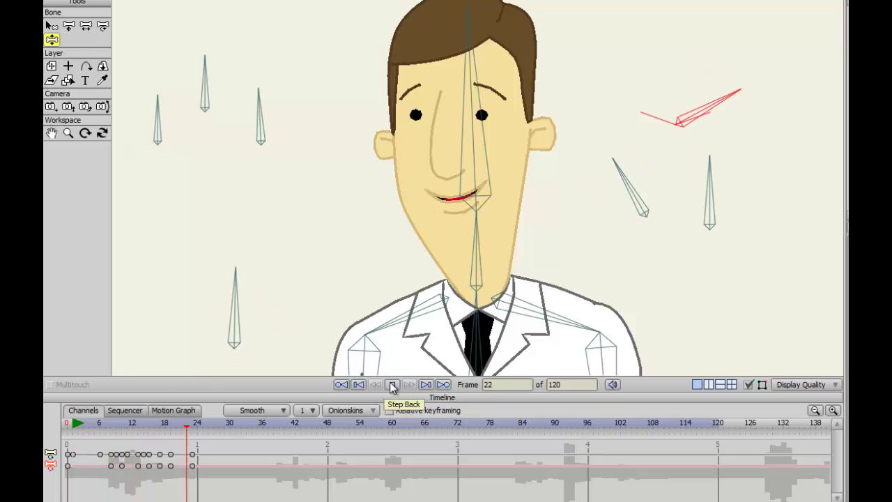
left_click(392, 384)
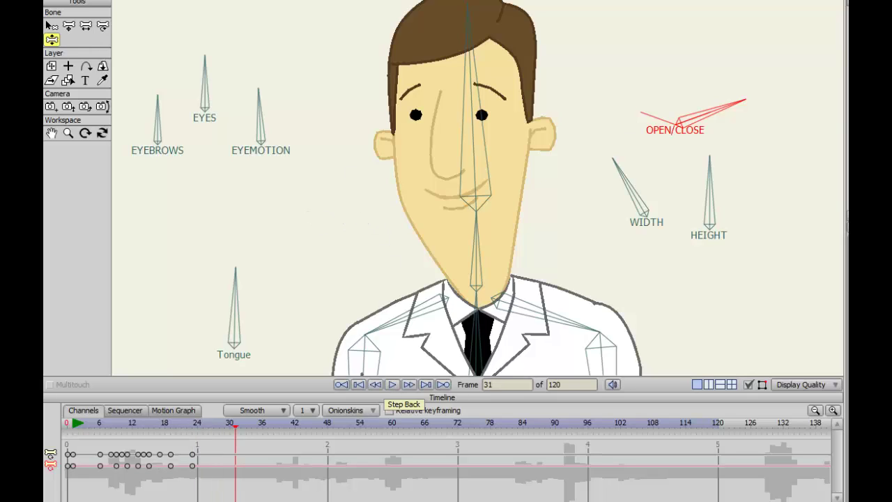